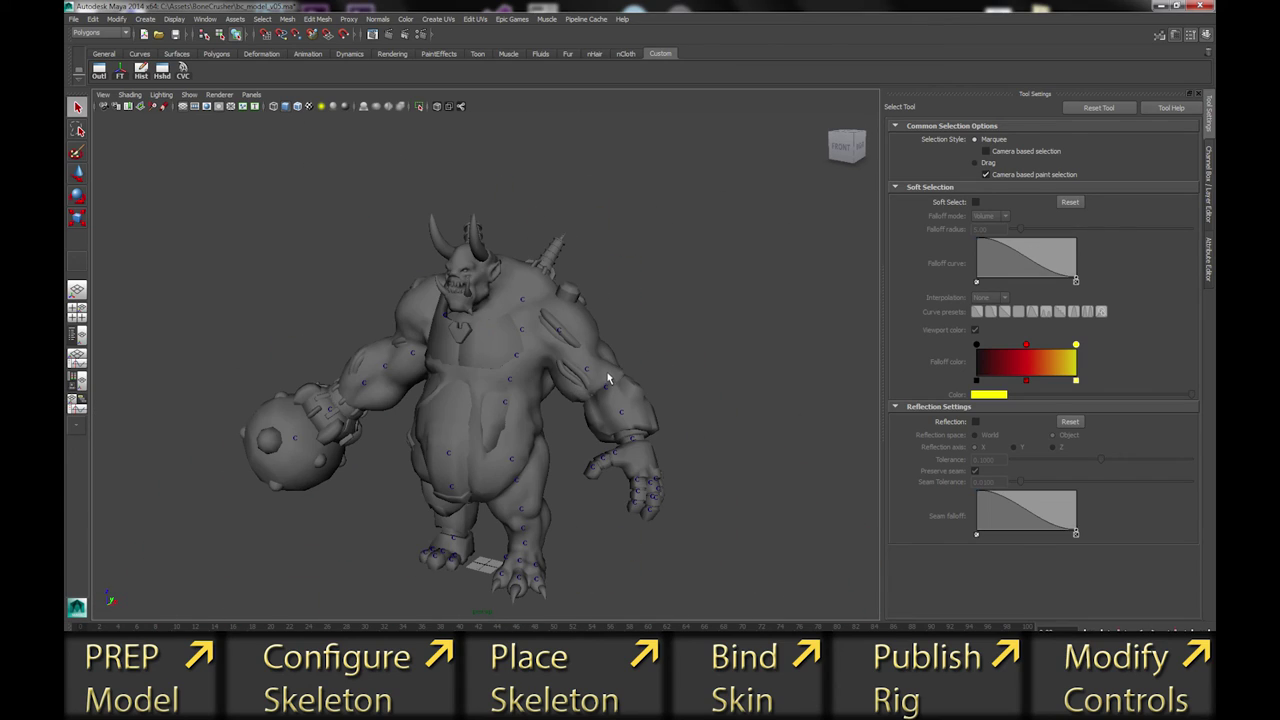
Step: Orbit and zoom around the monster model to inspect its left side and back
{"action": "scroll", "coordinate": [588, 412], "scroll_direction": "up", "scroll_amount": 3}
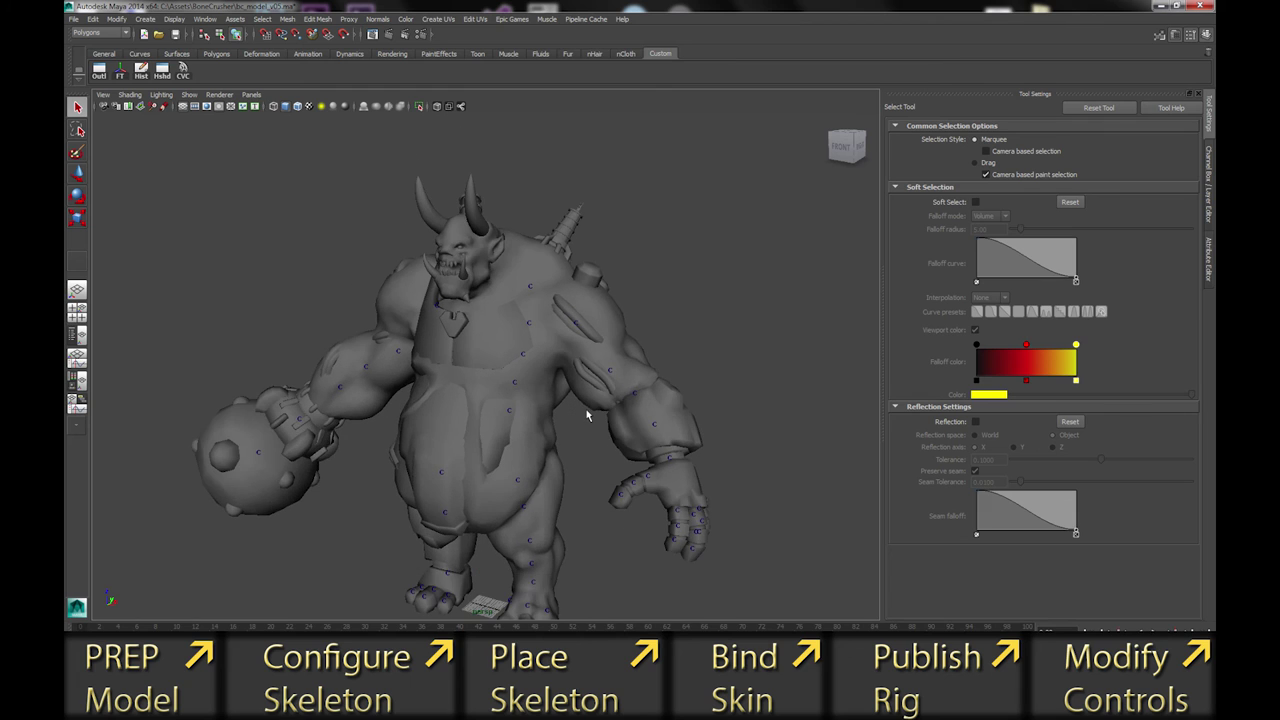
{"action": "scroll", "coordinate": [588, 412], "scroll_direction": "down", "scroll_amount": 5}
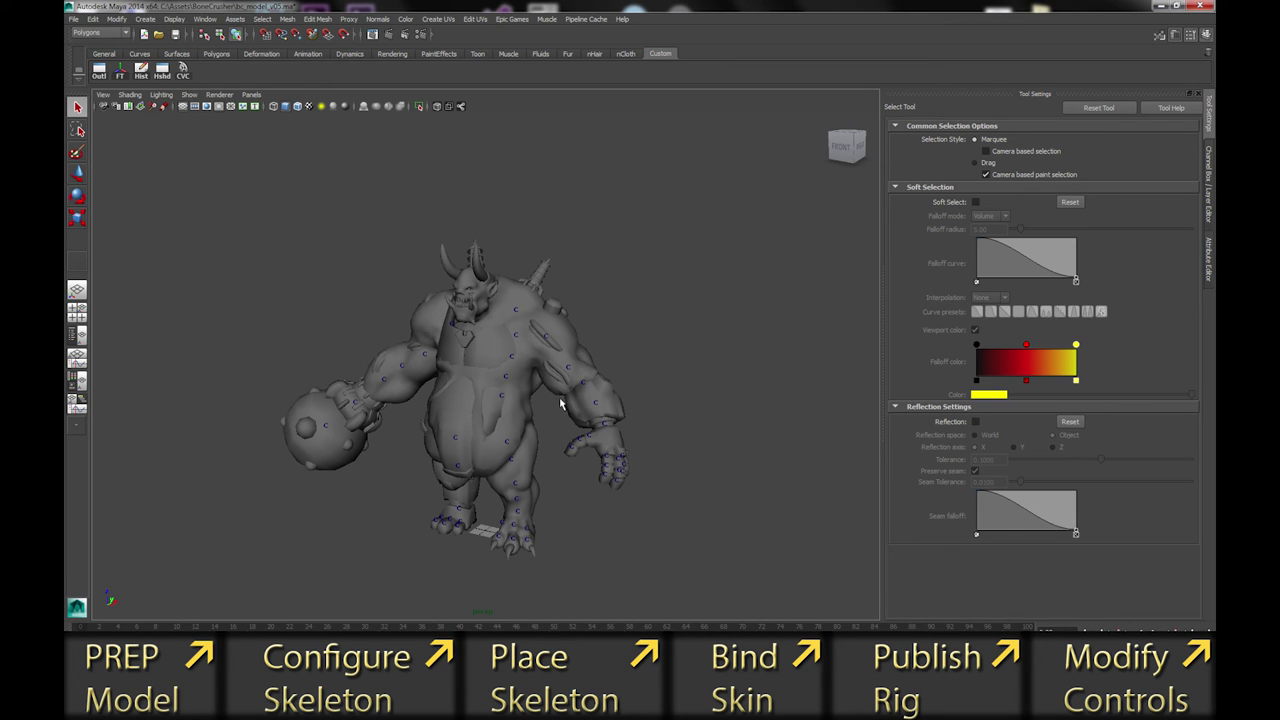
{"action": "scroll", "coordinate": [562, 406], "scroll_direction": "up", "scroll_amount": 3}
{"action": "left_click_drag", "start_coordinate": [510, 430], "coordinate": [348, 416], "text": "alt"}
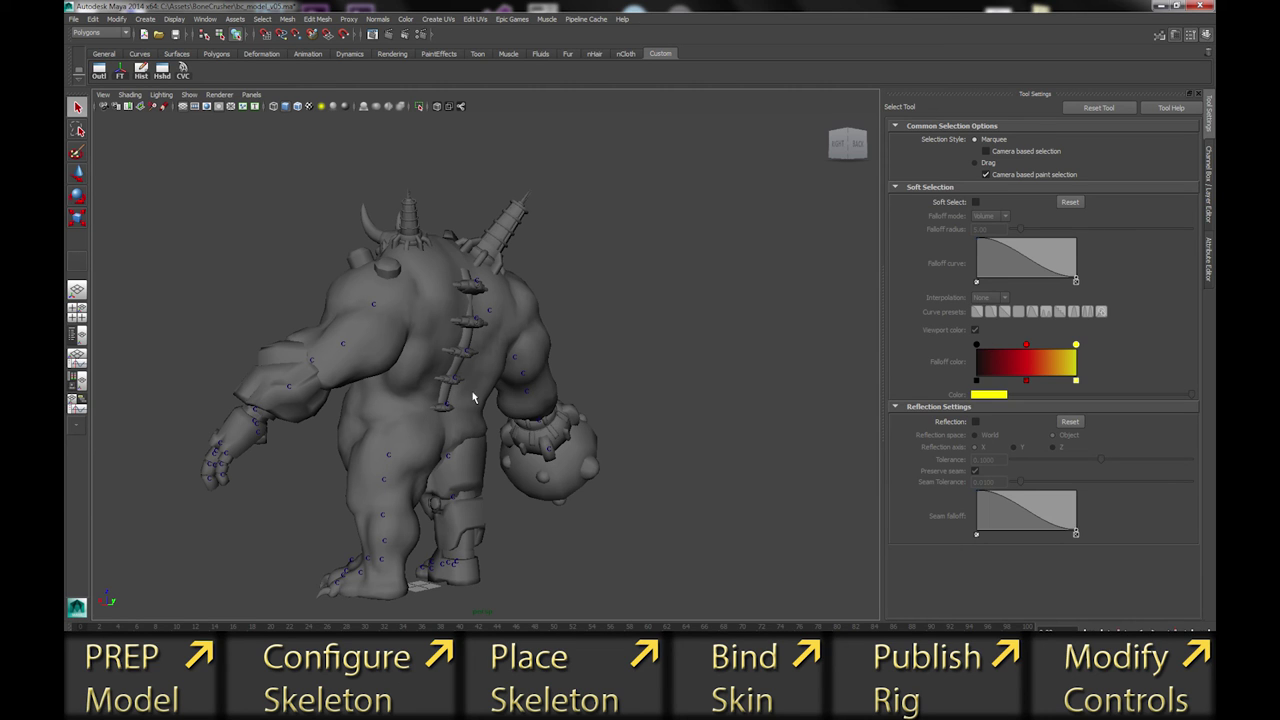
{"action": "left_click_drag", "start_coordinate": [466, 392], "coordinate": [494, 345], "text": "alt"}
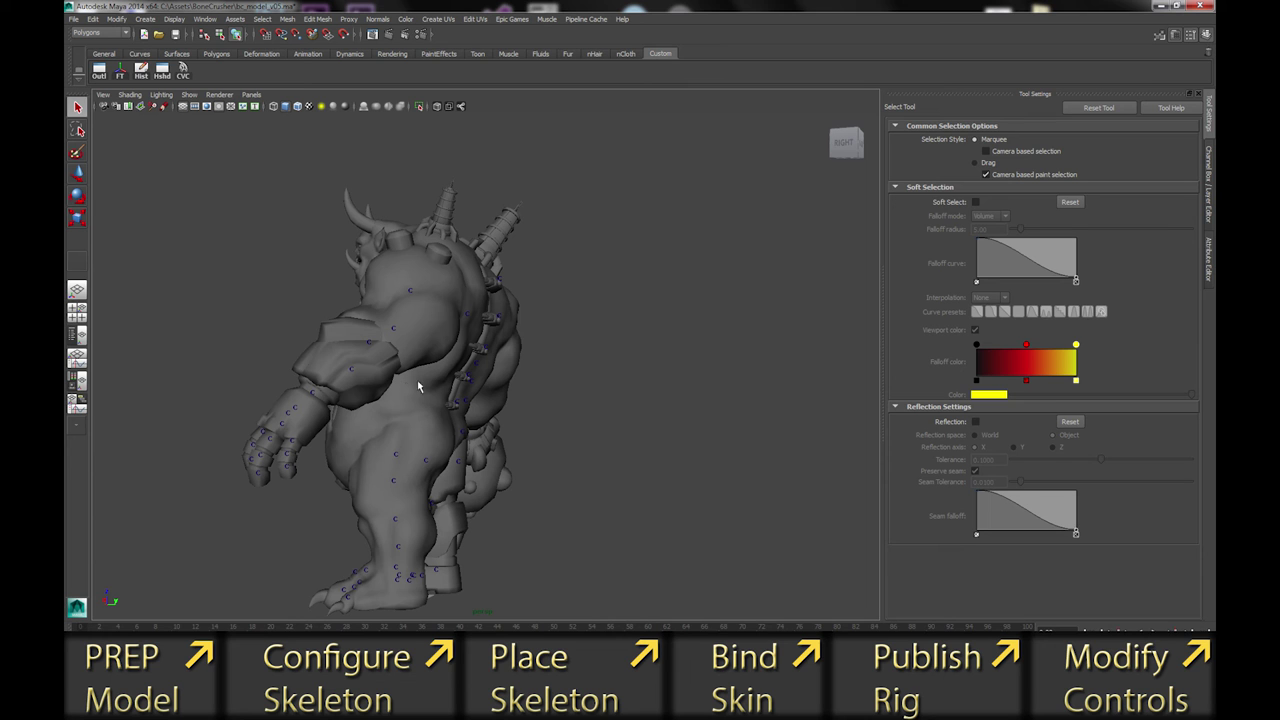
{"action": "left_click_drag", "start_coordinate": [446, 427], "coordinate": [563, 437], "text": "alt"}
{"action": "scroll", "coordinate": [563, 437], "scroll_direction": "down", "scroll_amount": 2}
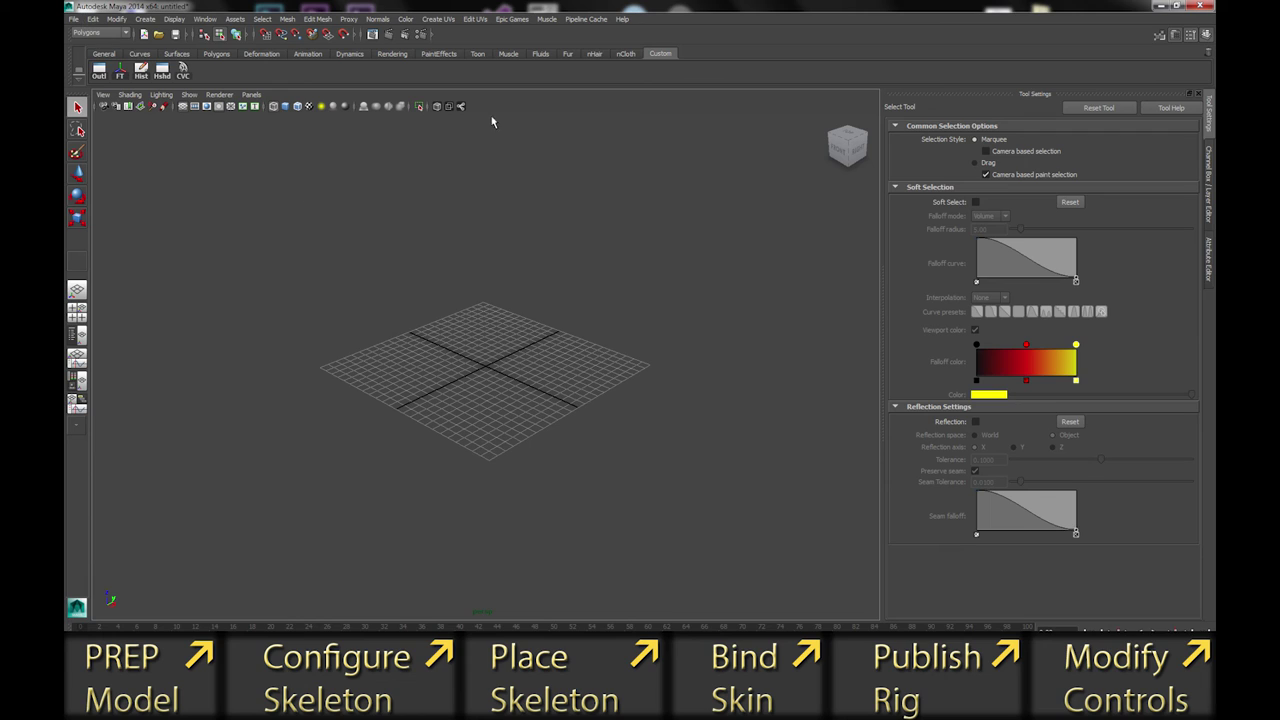
Step: Launch the Character Rig Creator and set Neck Bones to 1
{"action": "left_click", "coordinate": [512, 19]}
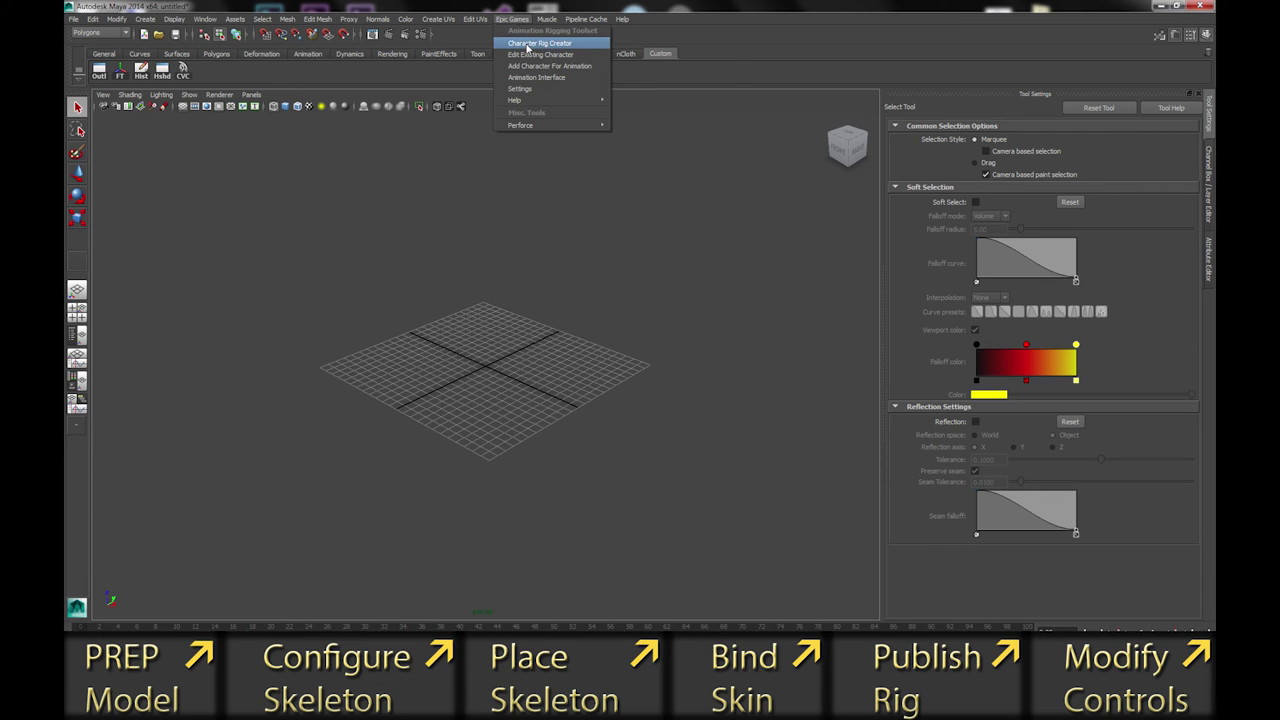
{"action": "left_click", "coordinate": [527, 45]}
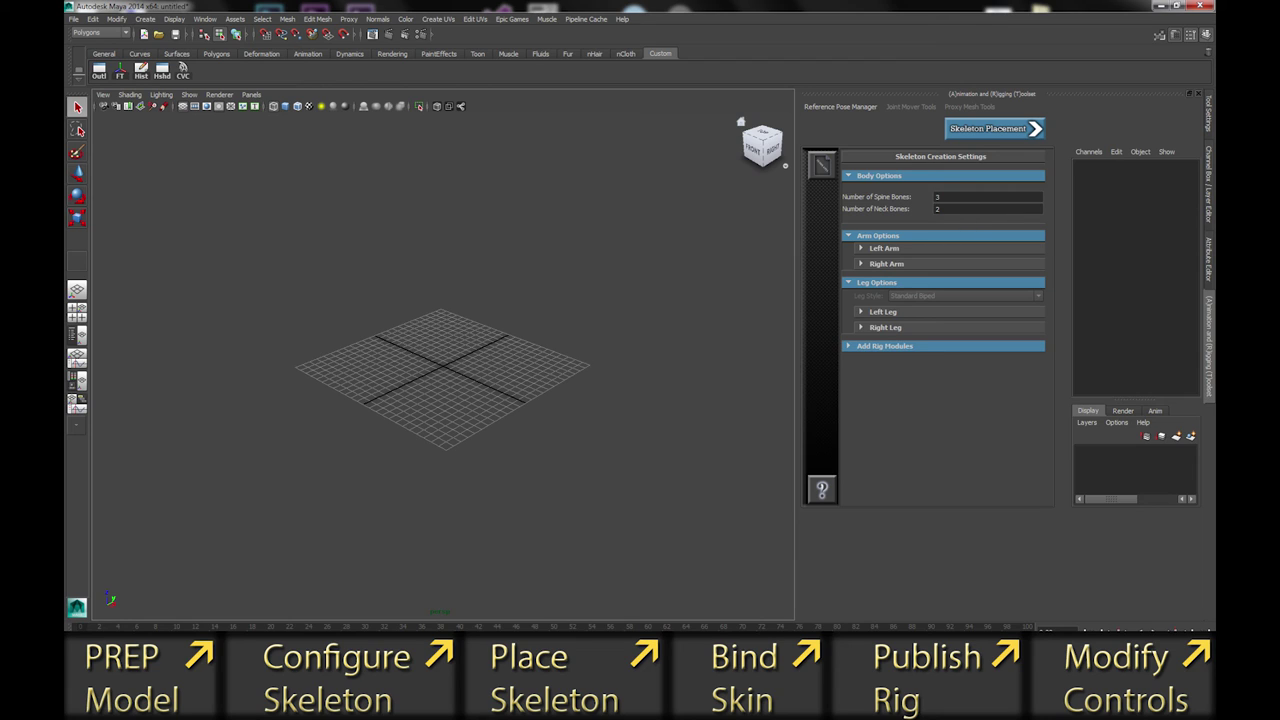
{"action": "double_click", "coordinate": [935, 209]}
{"action": "type", "text": "1"}
Step: Set the left hand pinky joint count to 0
{"action": "left_click", "coordinate": [933, 248]}
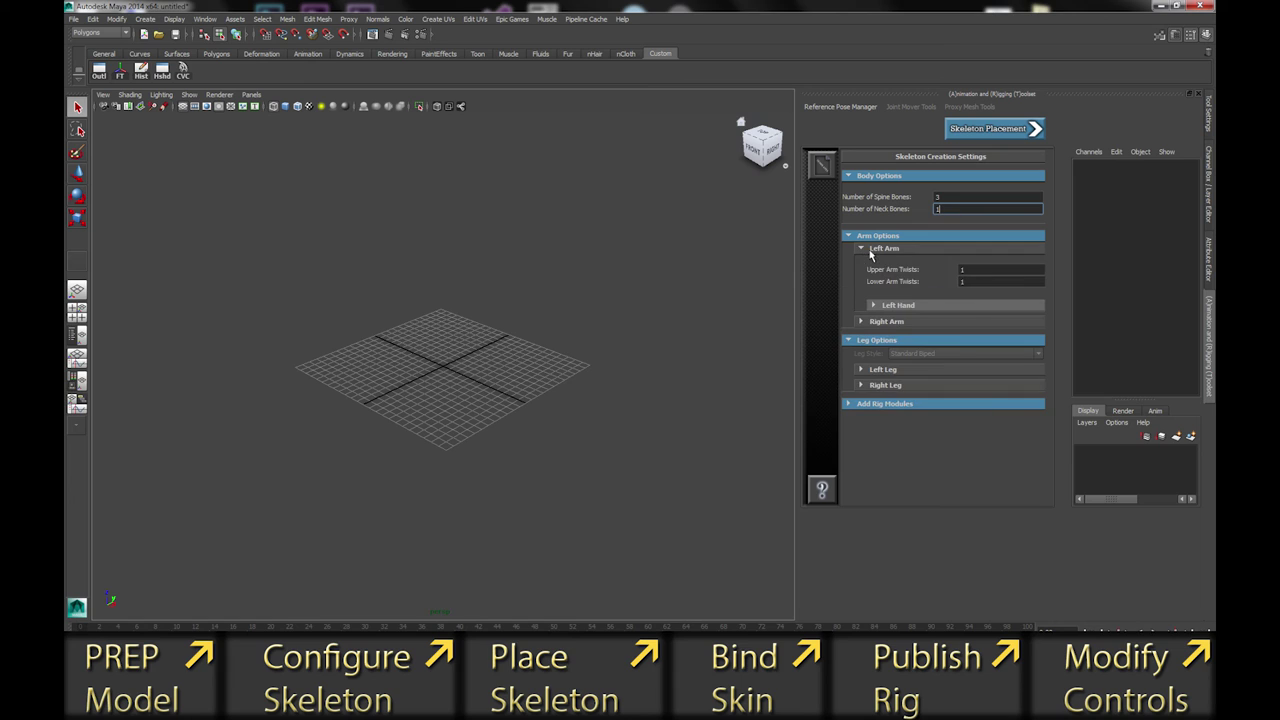
{"action": "left_click", "coordinate": [877, 306]}
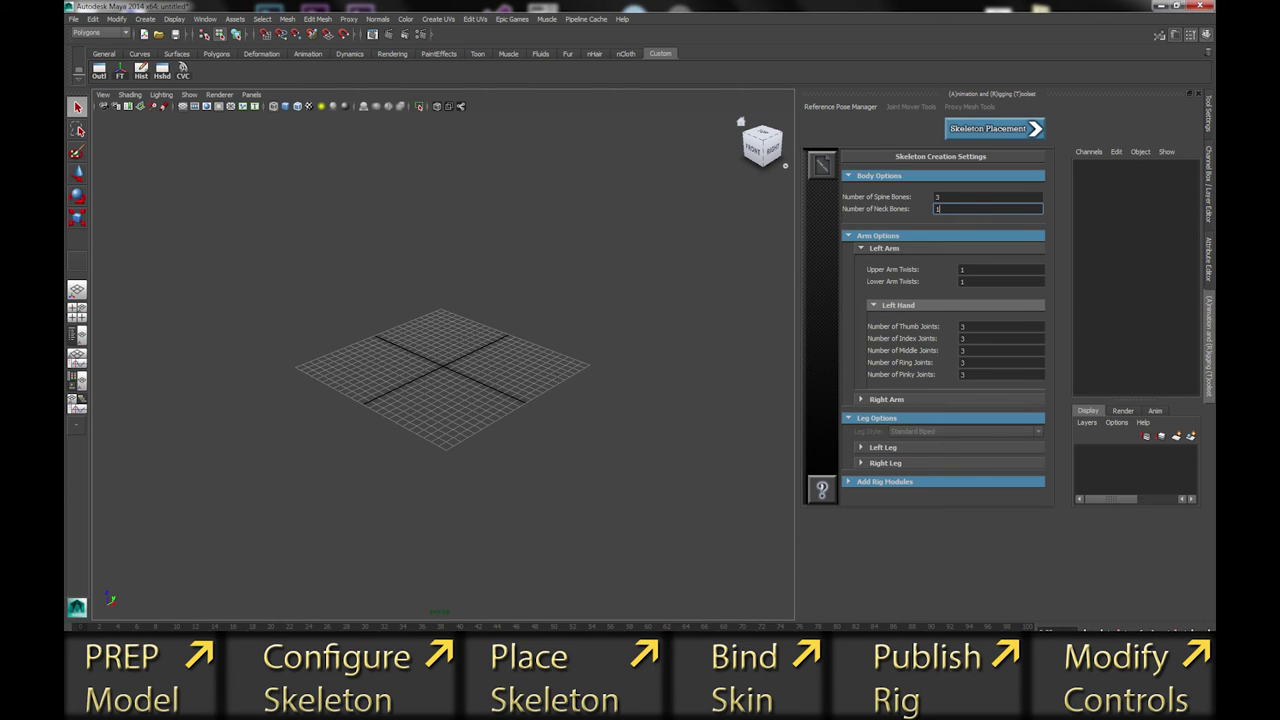
{"action": "double_click", "coordinate": [957, 375]}
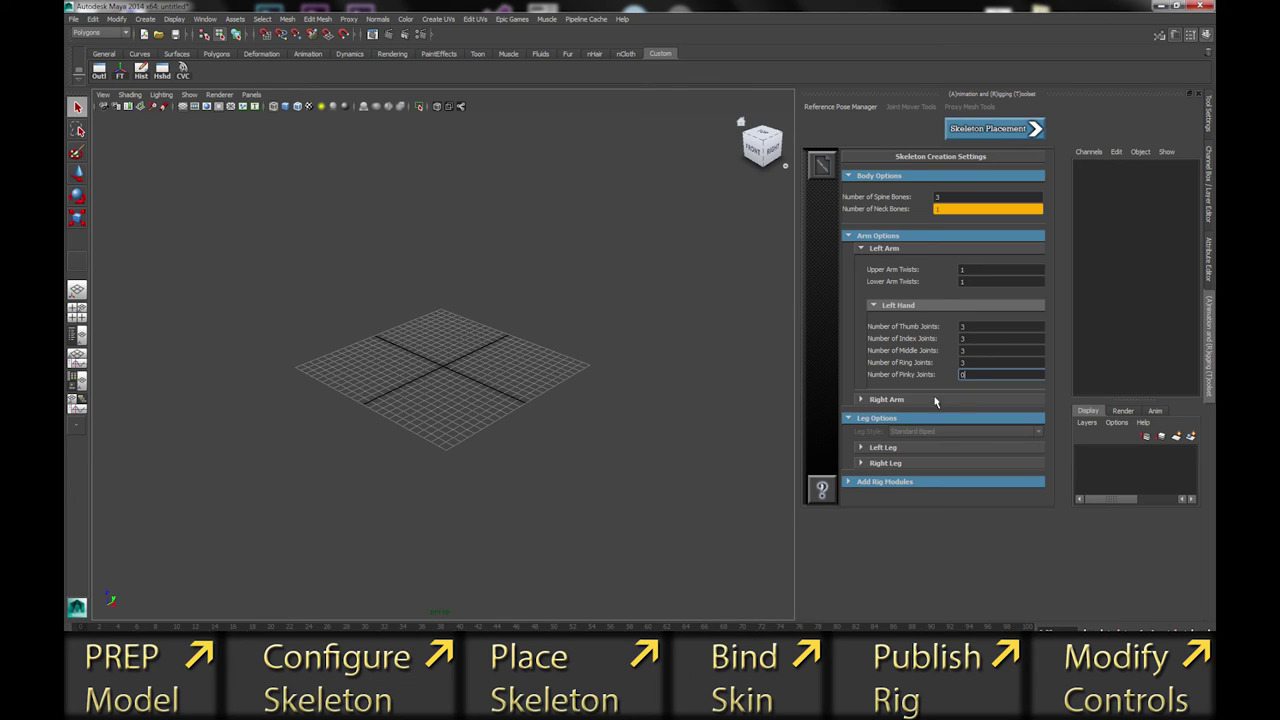
Step: Set the right hand thumb, index, middle and ring joint counts to 0
{"action": "left_click", "coordinate": [864, 400]}
{"action": "scroll", "coordinate": [924, 384], "scroll_direction": "down", "scroll_amount": 2}
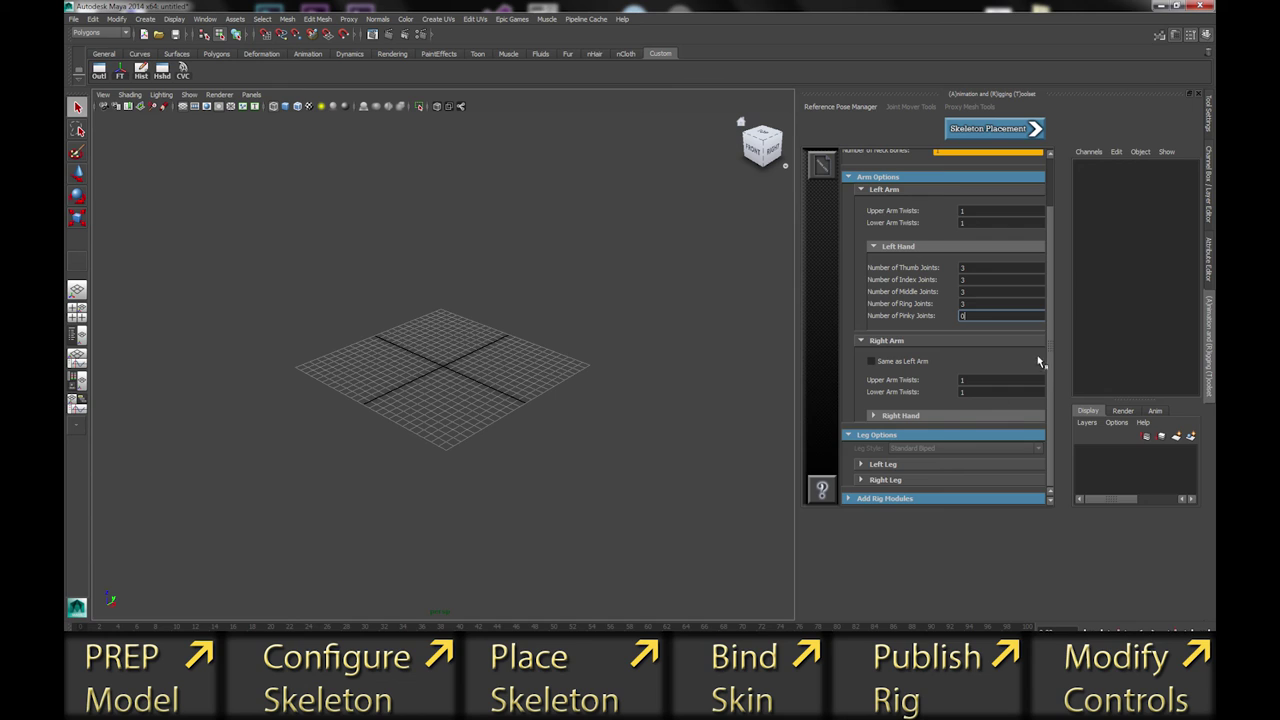
{"action": "left_click", "coordinate": [872, 415]}
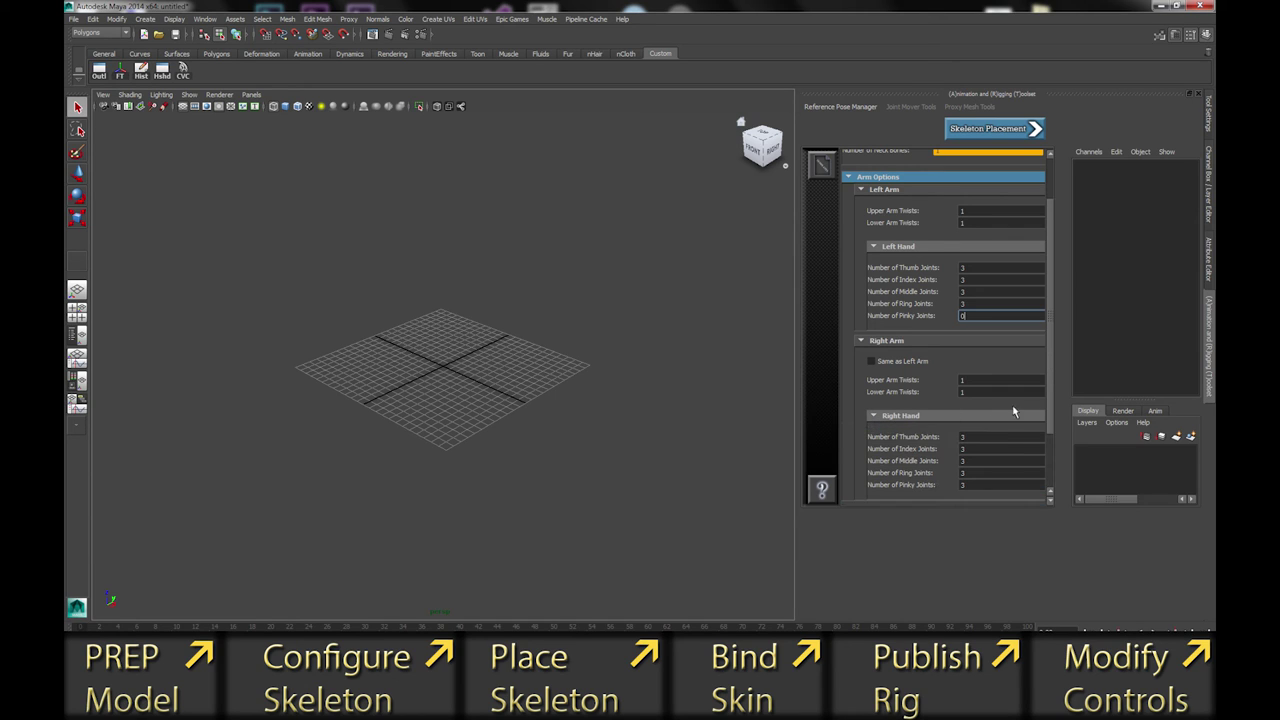
{"action": "double_click", "coordinate": [960, 437]}
{"action": "type", "text": "0"}
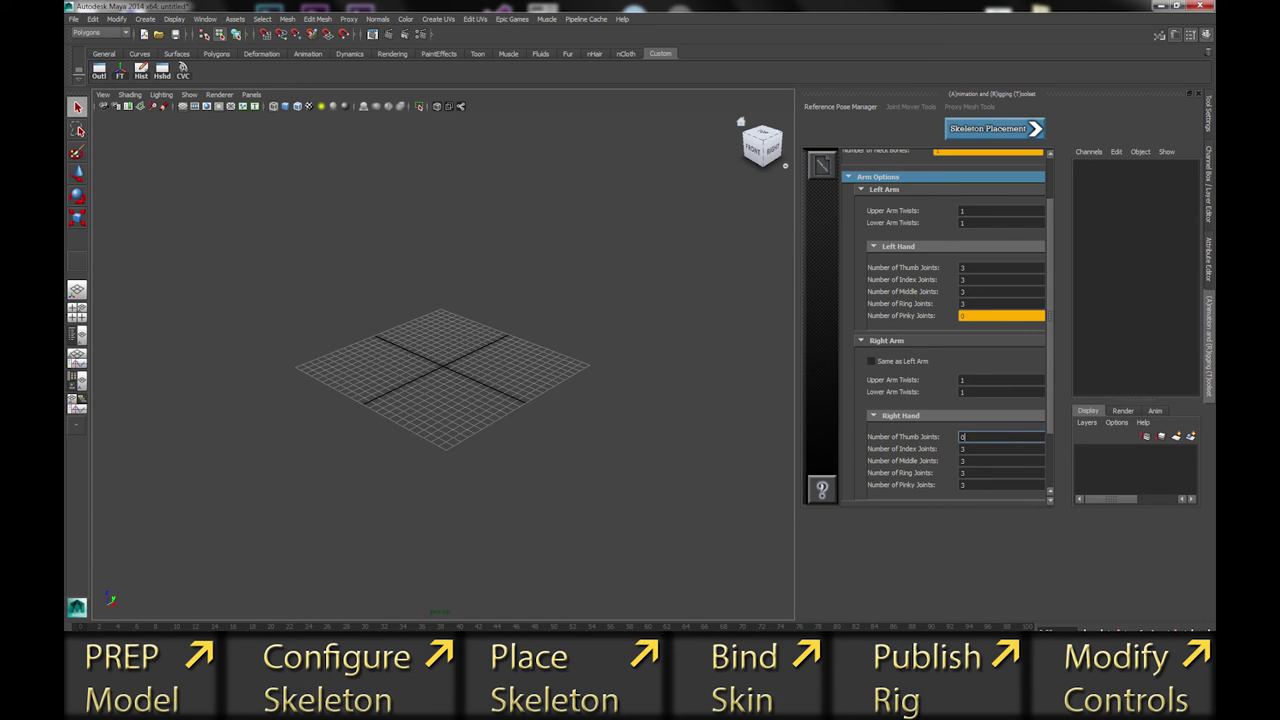
{"action": "key", "text": "Tab"}
{"action": "type", "text": "0"}
{"action": "key", "text": "Tab"}
{"action": "type", "text": "0"}
{"action": "key", "text": "Tab"}
{"action": "type", "text": "0"}
{"action": "key", "text": "Tab"}
Step: Set the right pinky joints to 0 and include a ball joint in the left leg
{"action": "type", "text": "0"}
{"action": "scroll", "coordinate": [1048, 418], "scroll_direction": "down", "scroll_amount": 3}
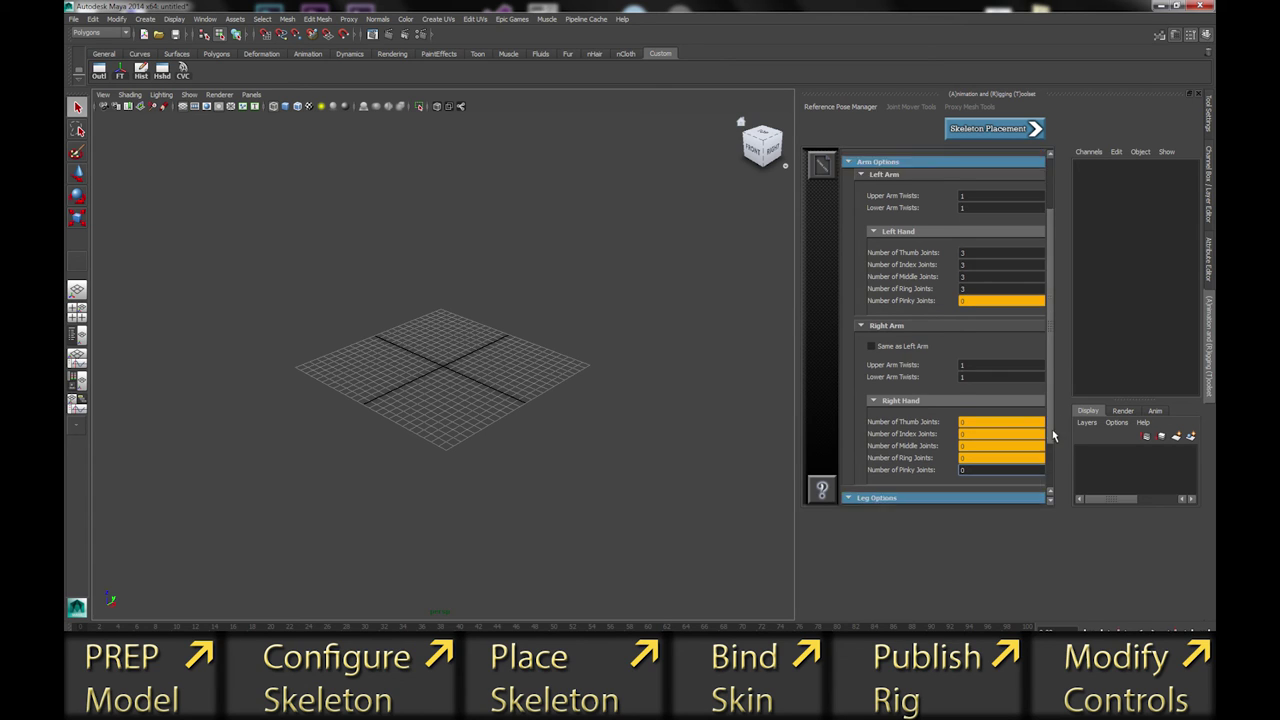
{"action": "left_click", "coordinate": [870, 465]}
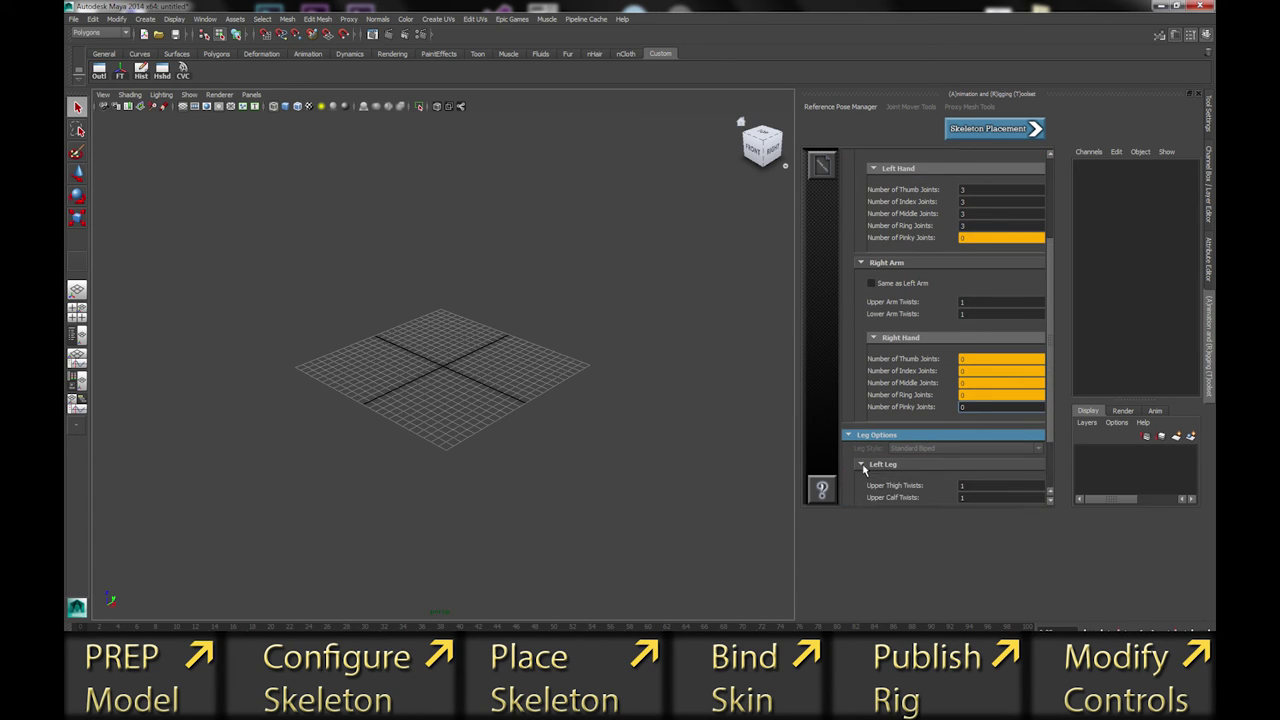
{"action": "scroll", "coordinate": [1049, 450], "scroll_direction": "down", "scroll_amount": 3}
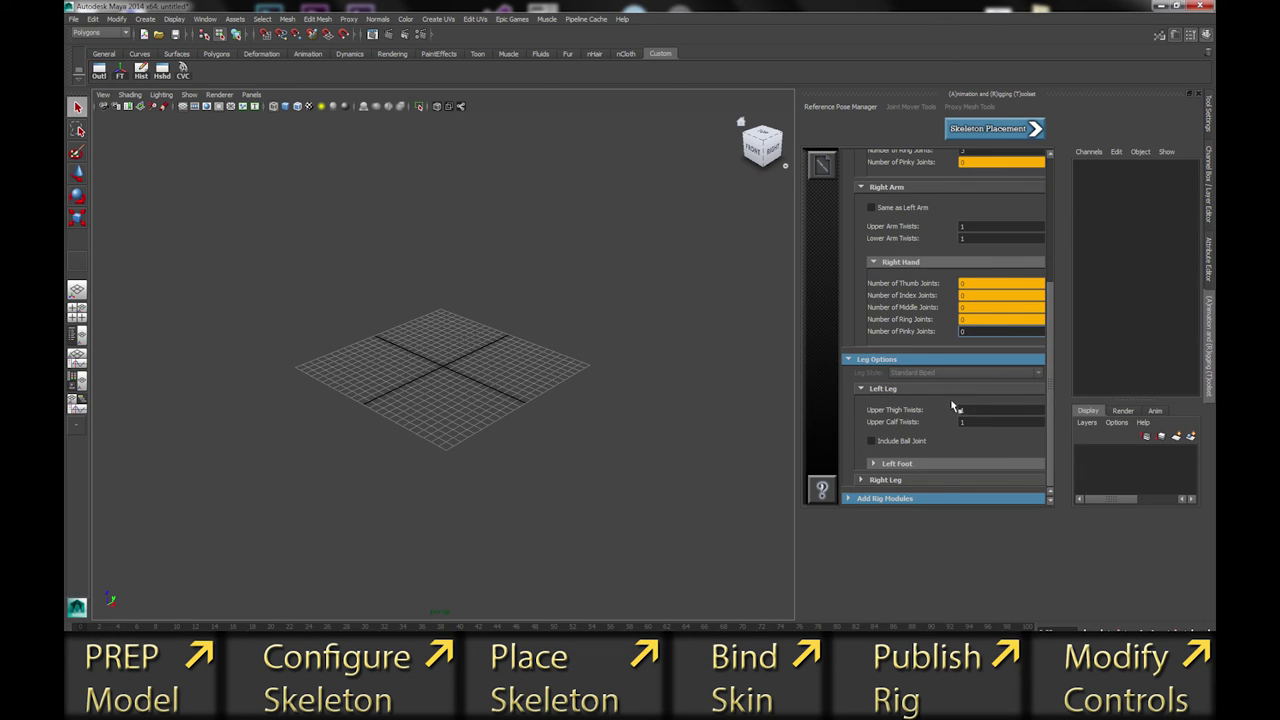
{"action": "left_click", "coordinate": [872, 442]}
Step: Give the left foot 2 big, 2 index and 2 middle toe joints
{"action": "left_click", "coordinate": [874, 464]}
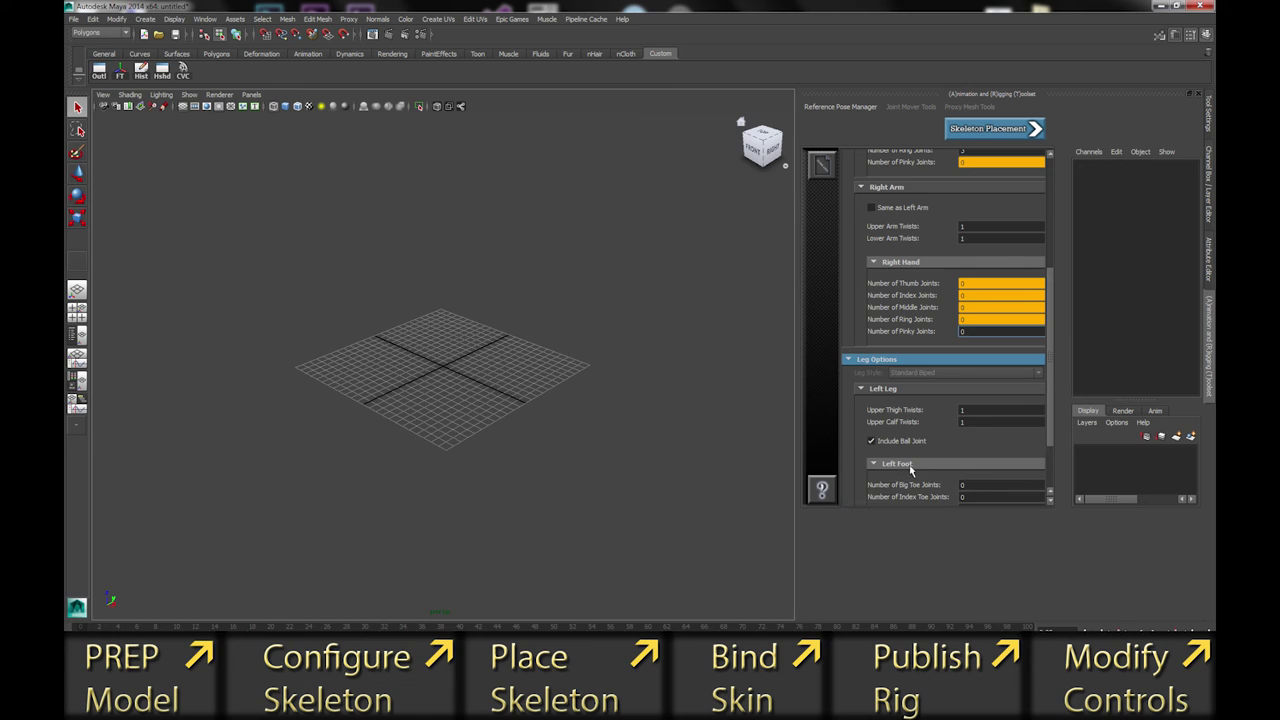
{"action": "scroll", "coordinate": [1050, 450], "scroll_direction": "down", "scroll_amount": 3}
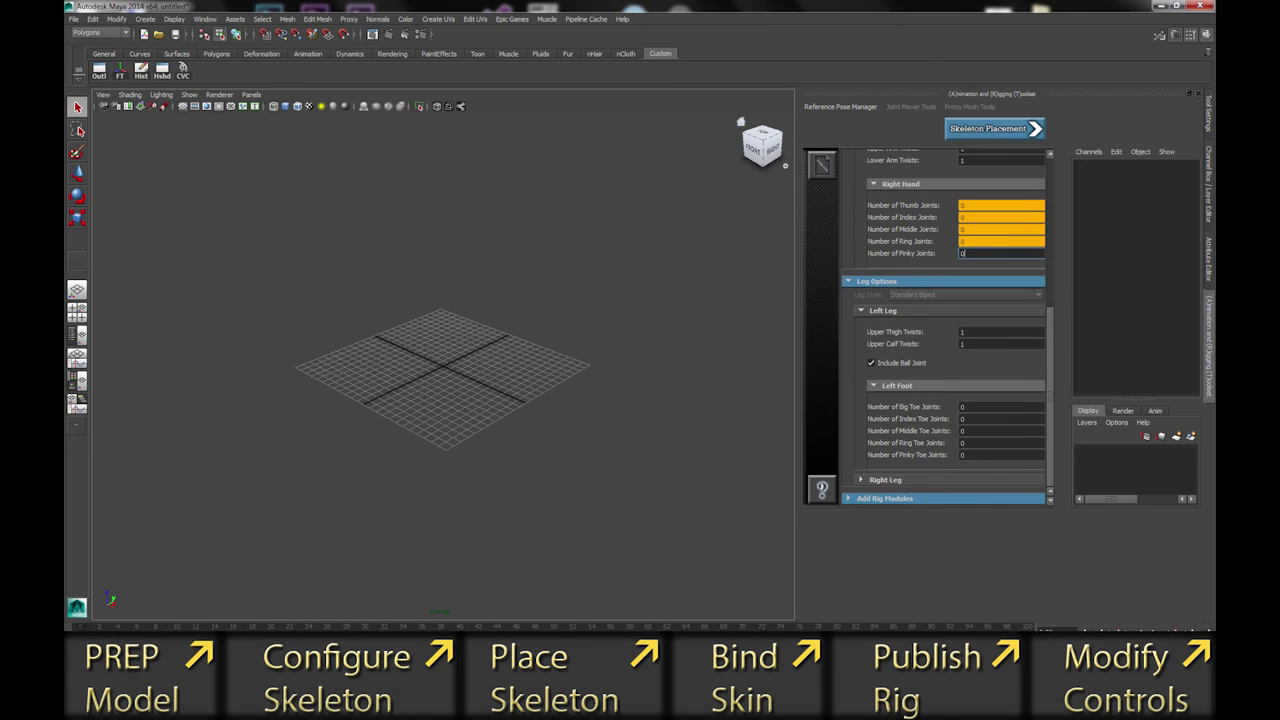
{"action": "left_click", "coordinate": [960, 407]}
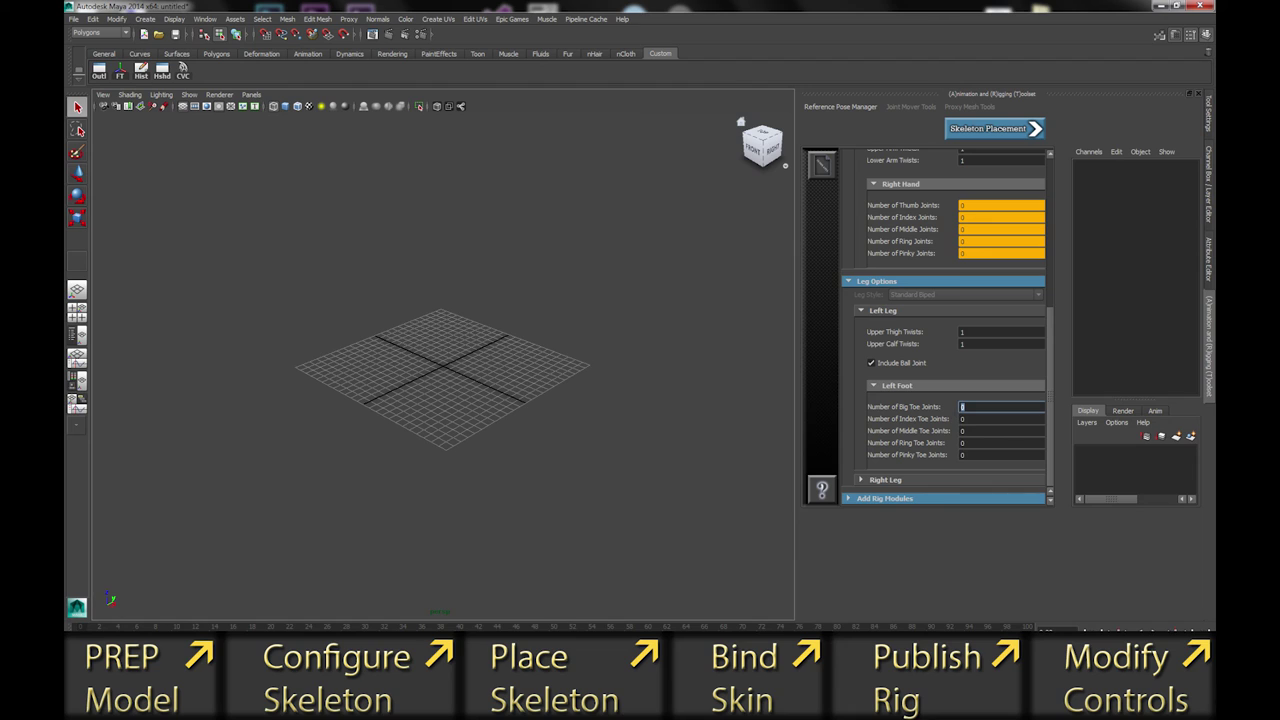
{"action": "type", "text": "2"}
{"action": "key", "text": "Tab"}
{"action": "type", "text": "2"}
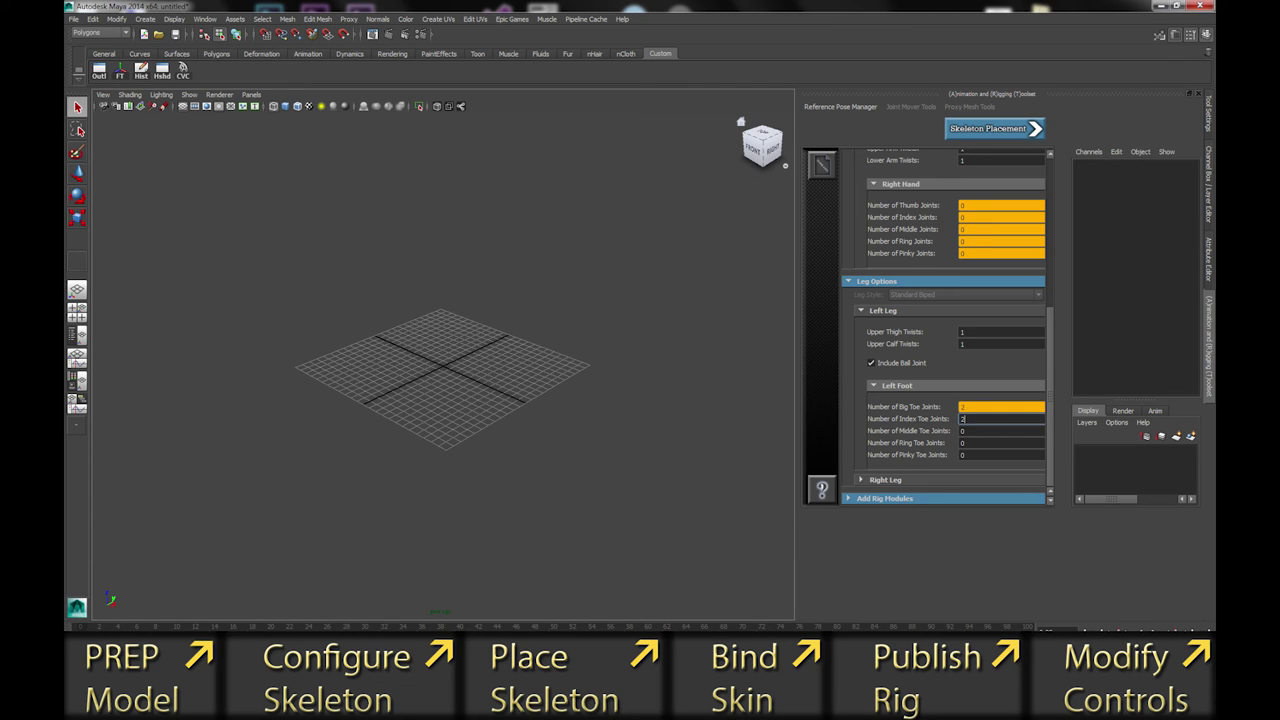
{"action": "key", "text": "Tab"}
{"action": "type", "text": "2"}
{"action": "key", "text": "Tab"}
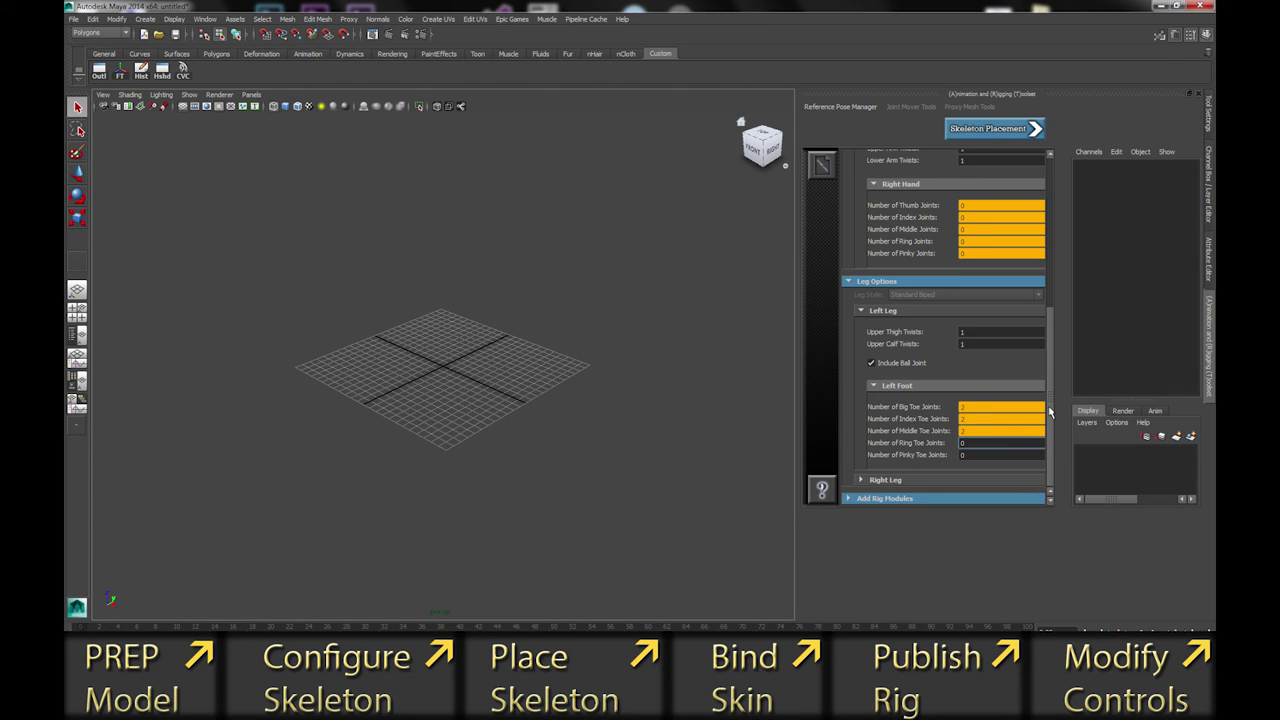
Step: Make the right leg mirror the left leg and reveal the Add Rig Modules section
{"action": "left_click", "coordinate": [861, 481]}
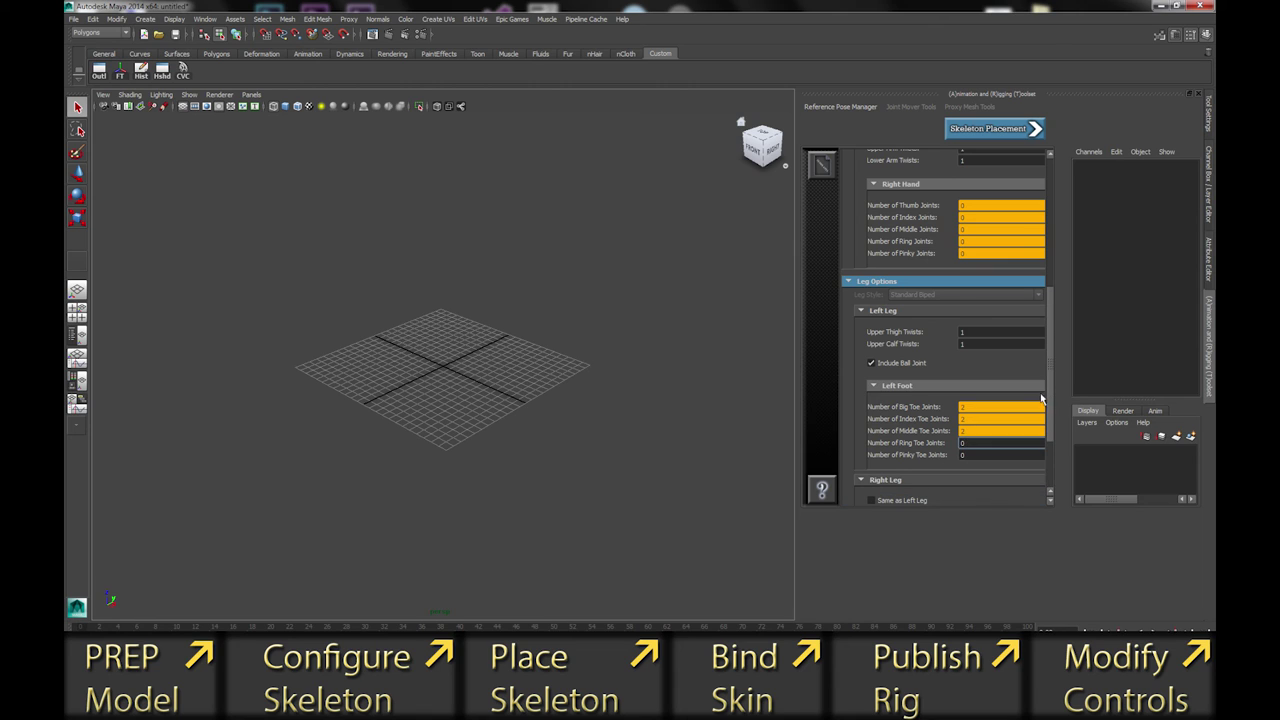
{"action": "scroll", "coordinate": [869, 420], "scroll_direction": "down", "scroll_amount": 3}
{"action": "left_click", "coordinate": [870, 399]}
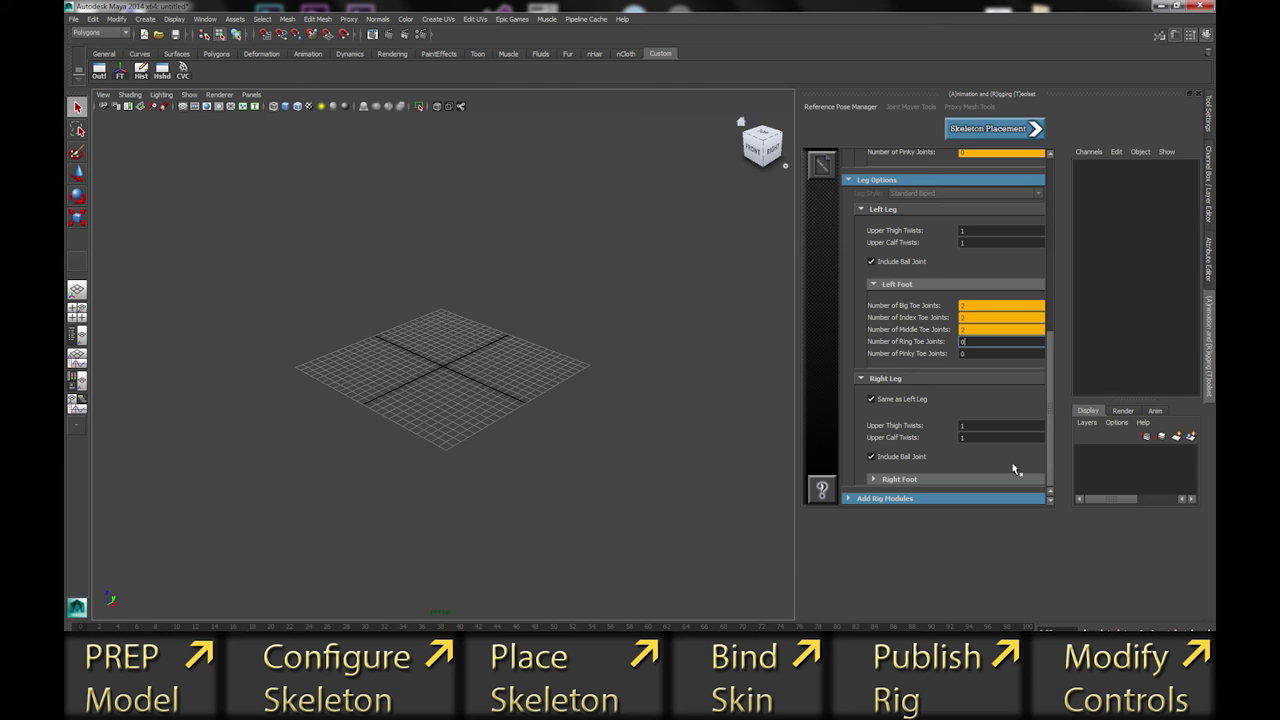
{"action": "left_click", "coordinate": [878, 480]}
{"action": "left_click_drag", "start_coordinate": [1051, 435], "coordinate": [1049, 476]}
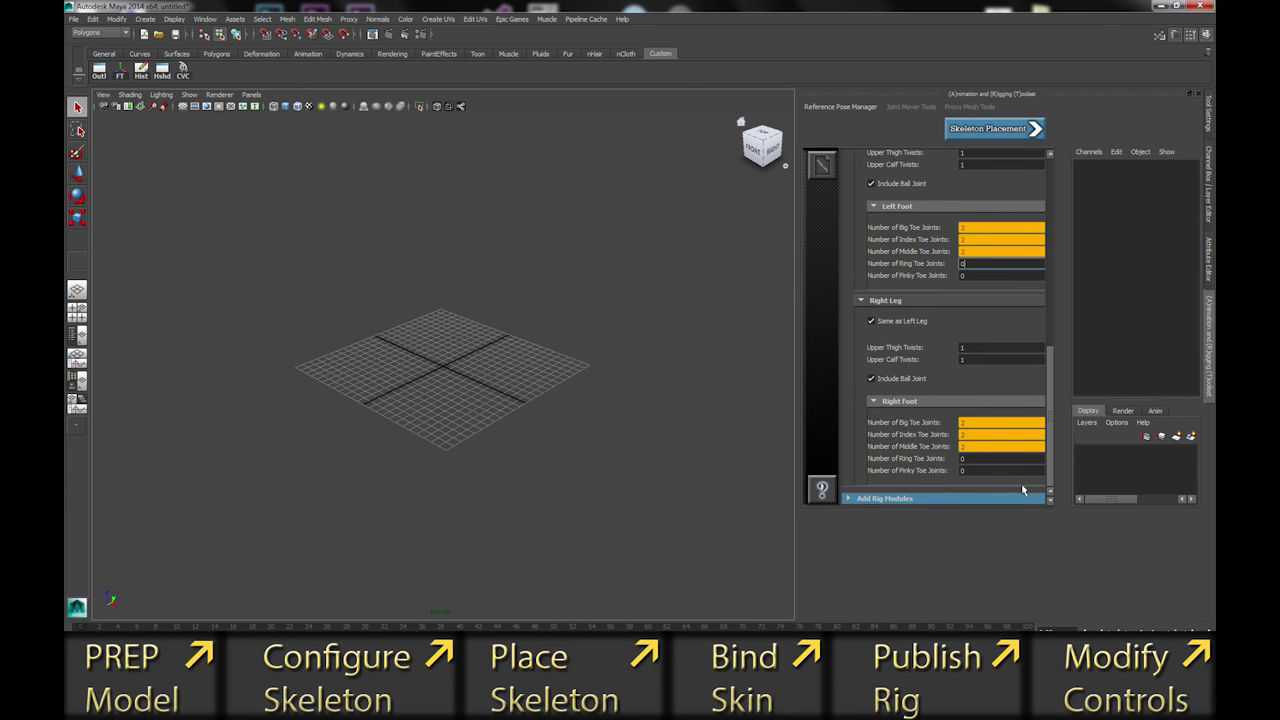
{"action": "left_click", "coordinate": [858, 499]}
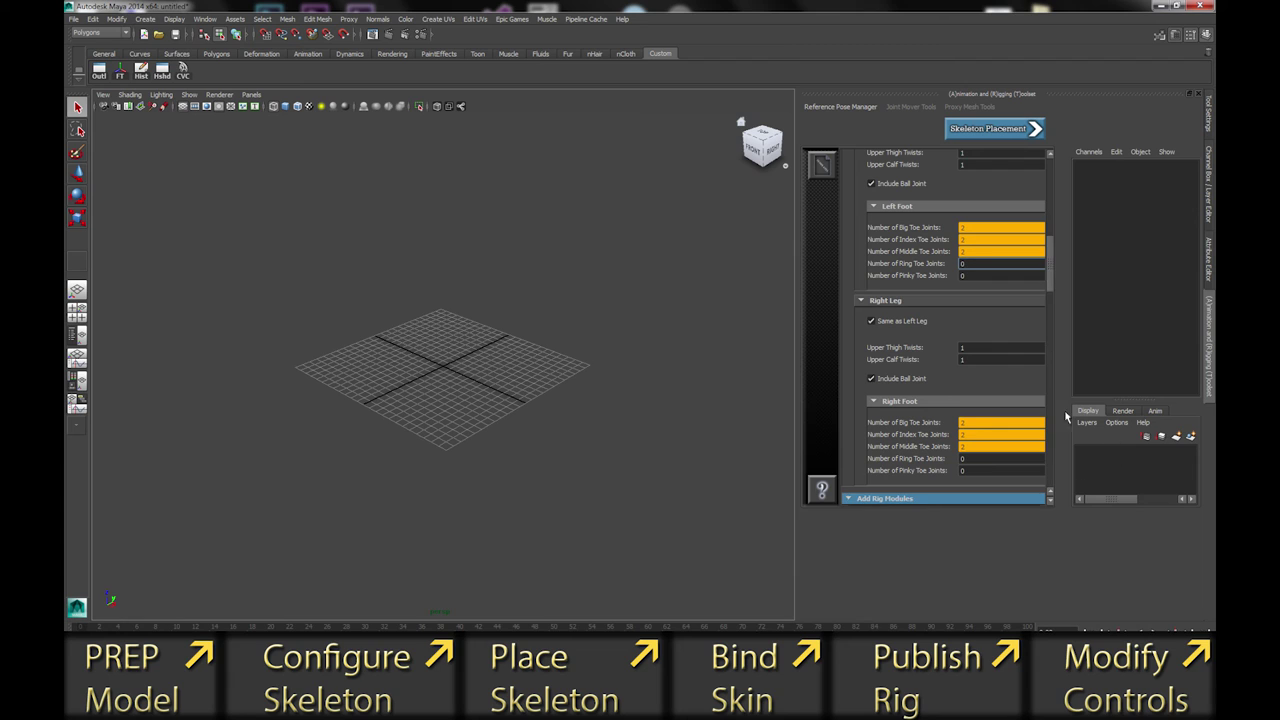
{"action": "scroll", "coordinate": [1052, 298], "scroll_direction": "down", "scroll_amount": 2}
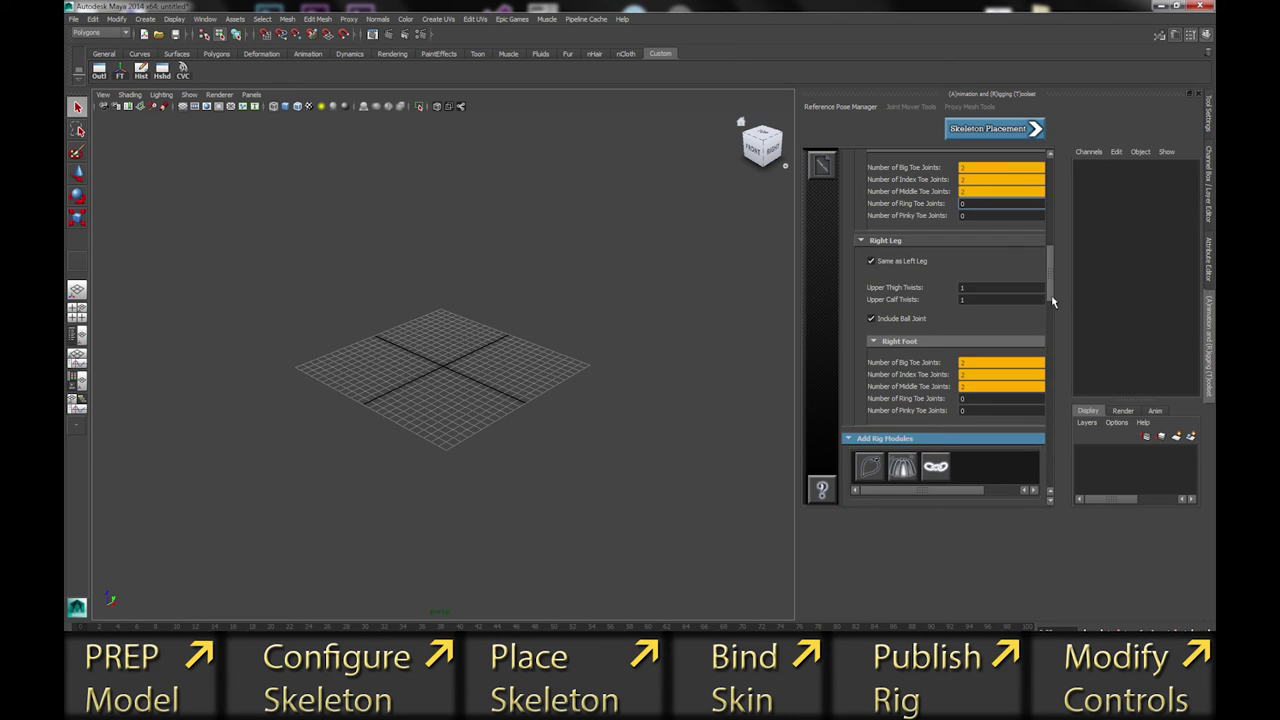
Step: Scroll the toolset panel down to show the mirror suffix, Added Modules and Module Settings
{"action": "left_click_drag", "start_coordinate": [1052, 302], "coordinate": [1053, 312]}
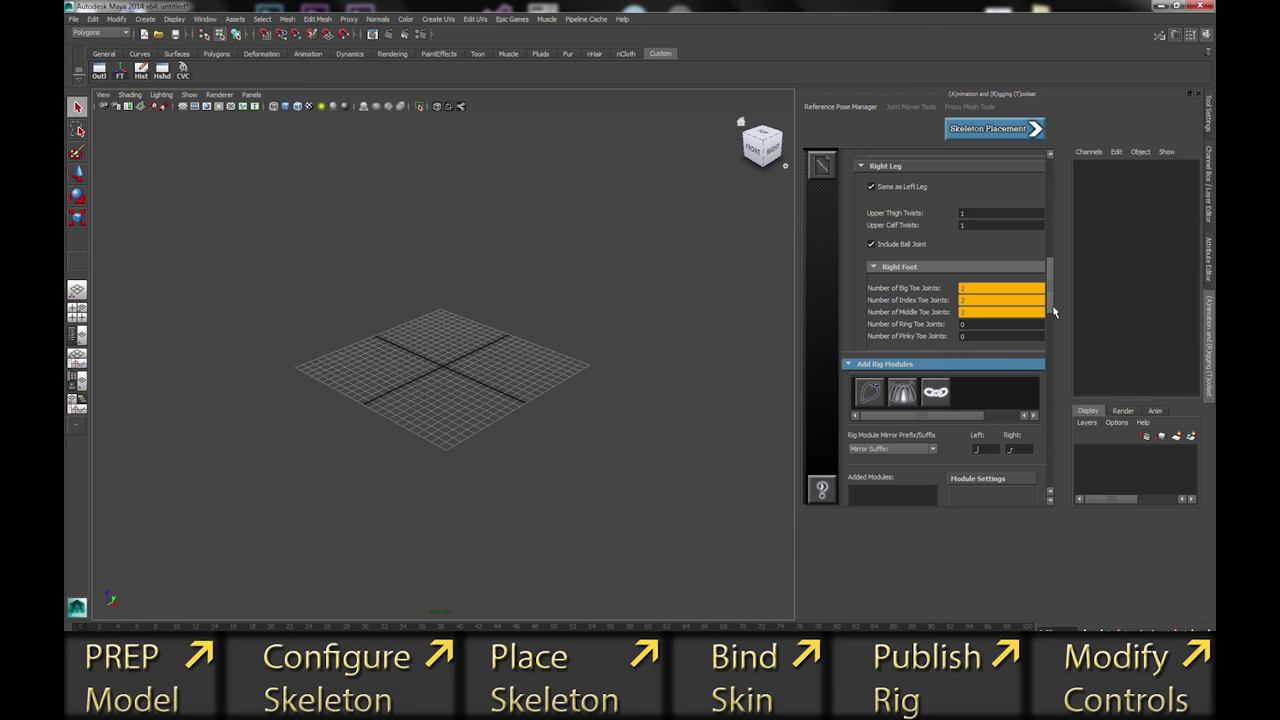
{"action": "left_click_drag", "start_coordinate": [1053, 312], "coordinate": [1052, 326]}
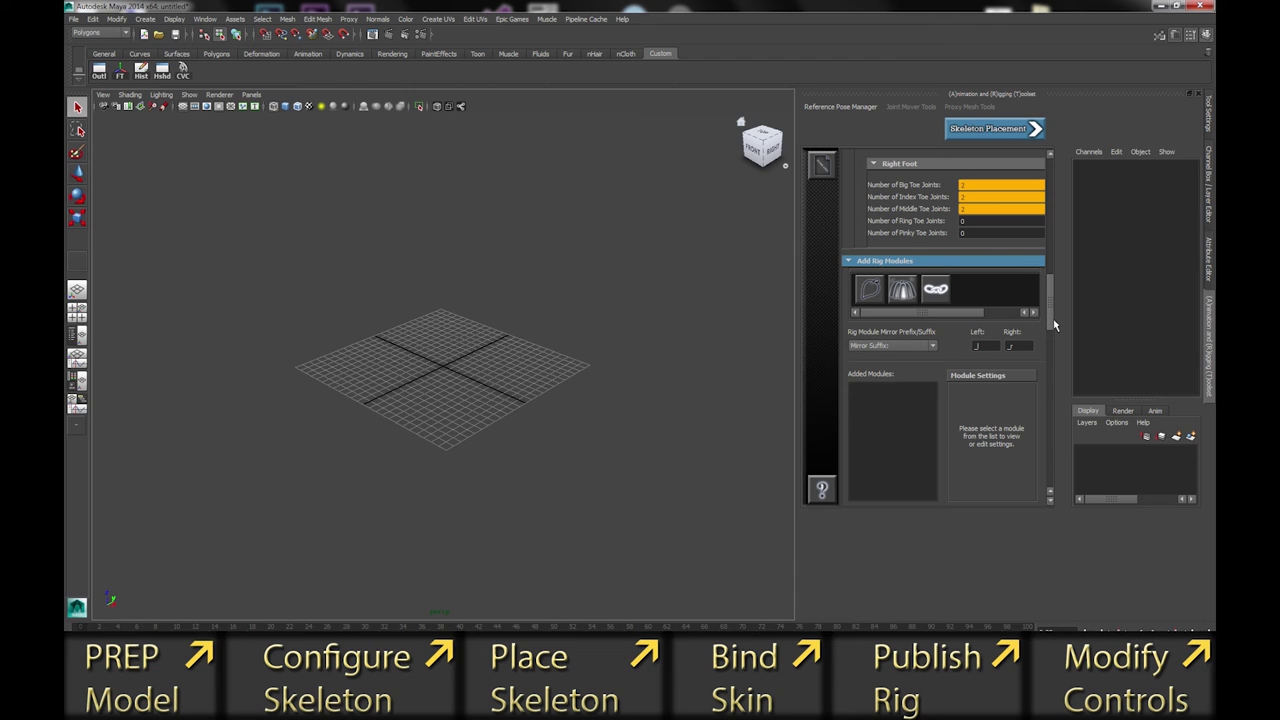
{"action": "left_click_drag", "start_coordinate": [1054, 324], "coordinate": [1054, 323]}
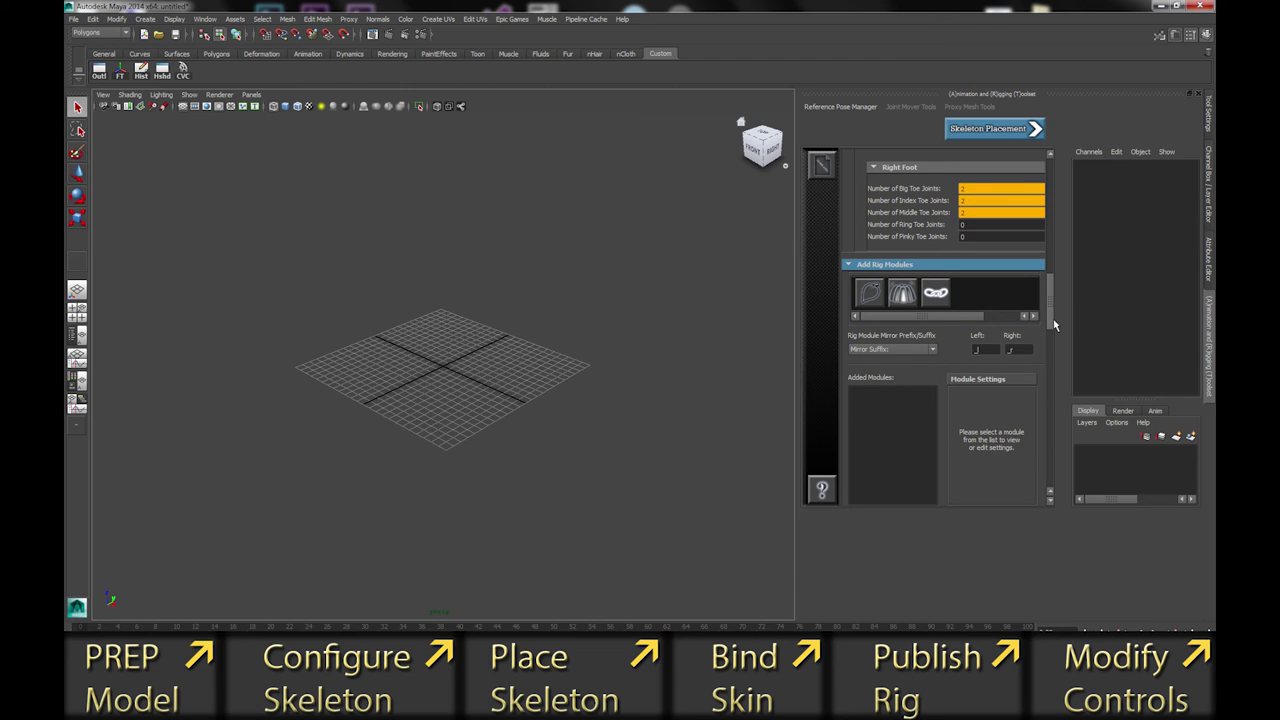
{"action": "left_click_drag", "start_coordinate": [1054, 324], "coordinate": [1054, 327]}
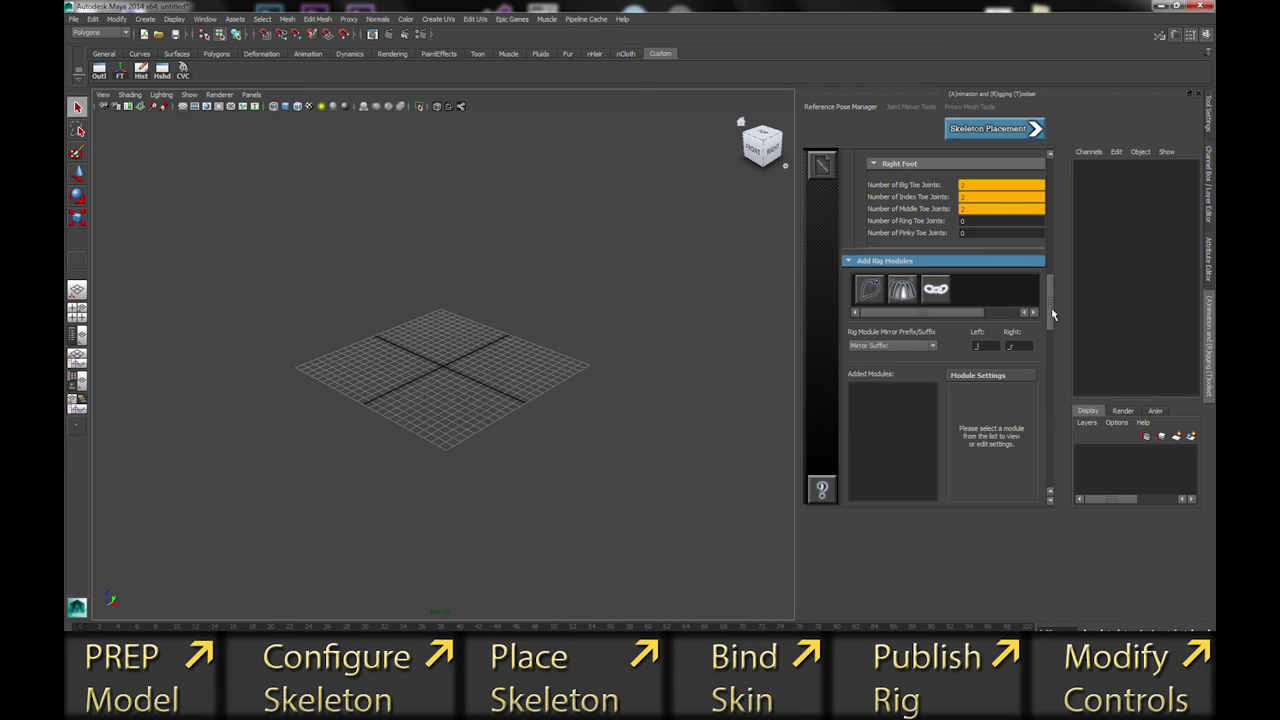
{"action": "mouse_move", "coordinate": [1052, 314]}
{"action": "left_mouse_down"}
{"action": "mouse_move", "coordinate": [1051, 302]}
{"action": "mouse_move", "coordinate": [1051, 336]}
{"action": "left_mouse_up"}
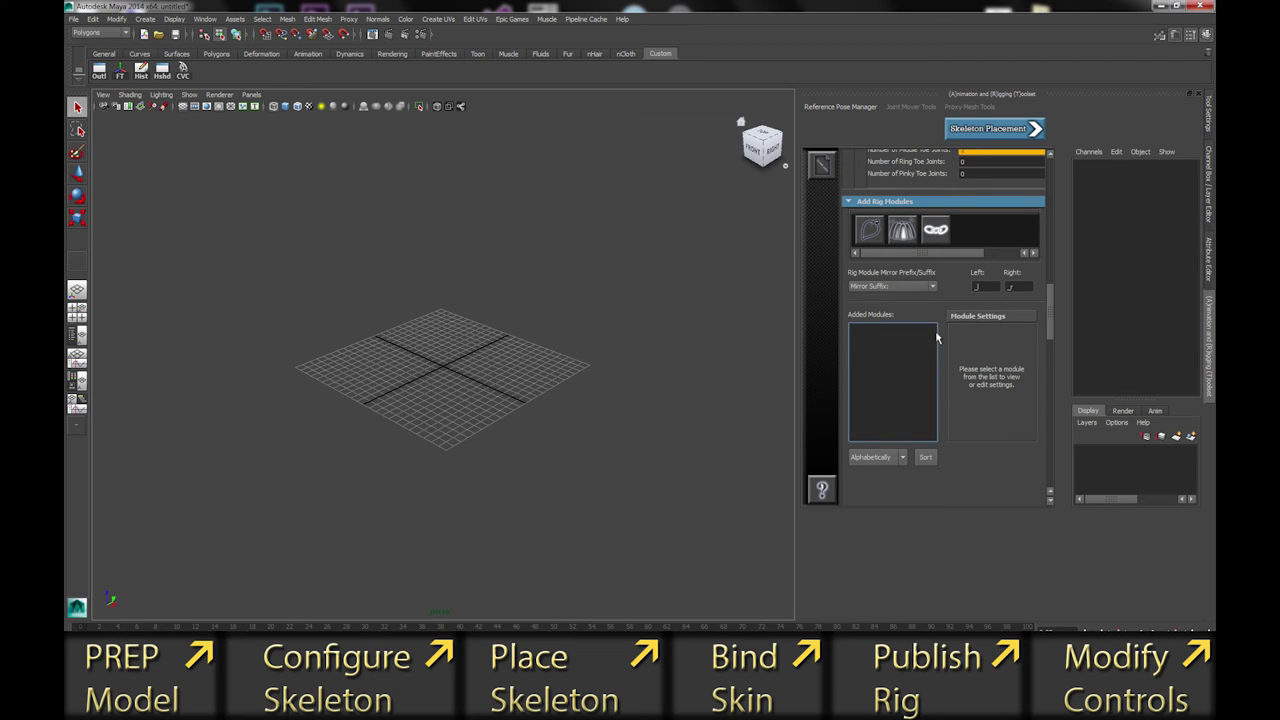
Step: Add the leaf joint module jaw1 with root as its parent
{"action": "left_click", "coordinate": [868, 234]}
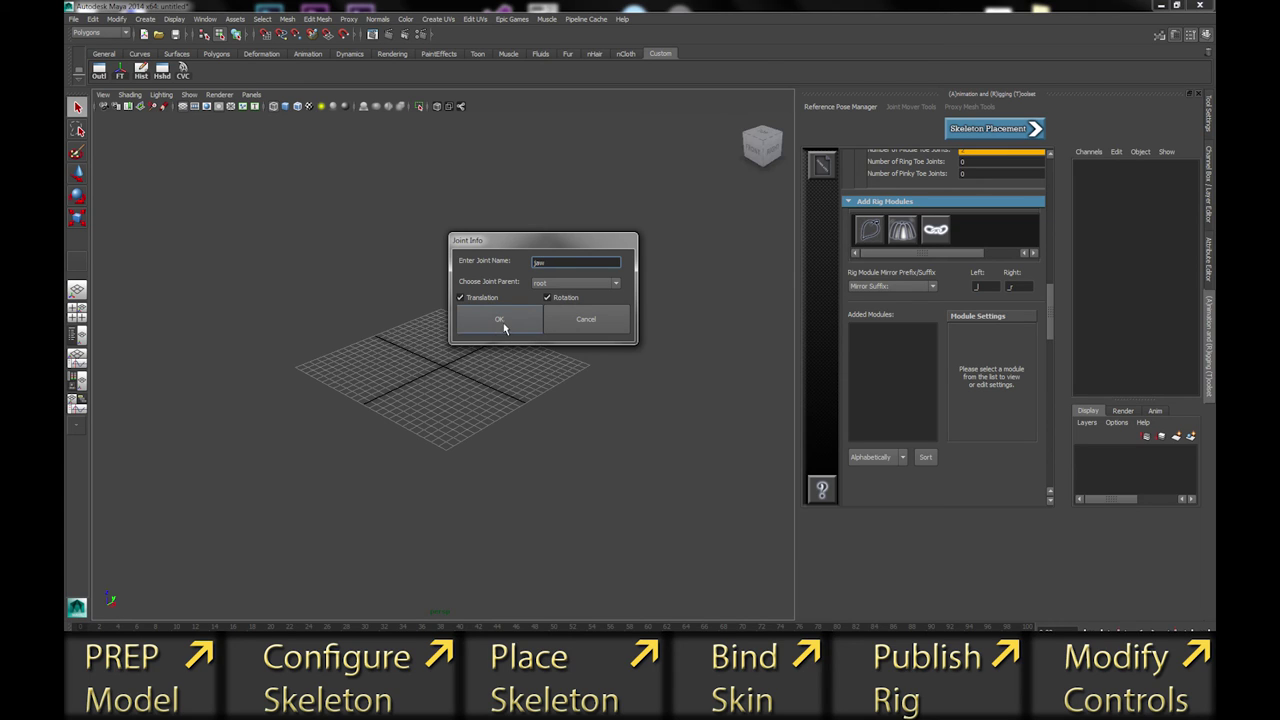
{"action": "type", "text": "1"}
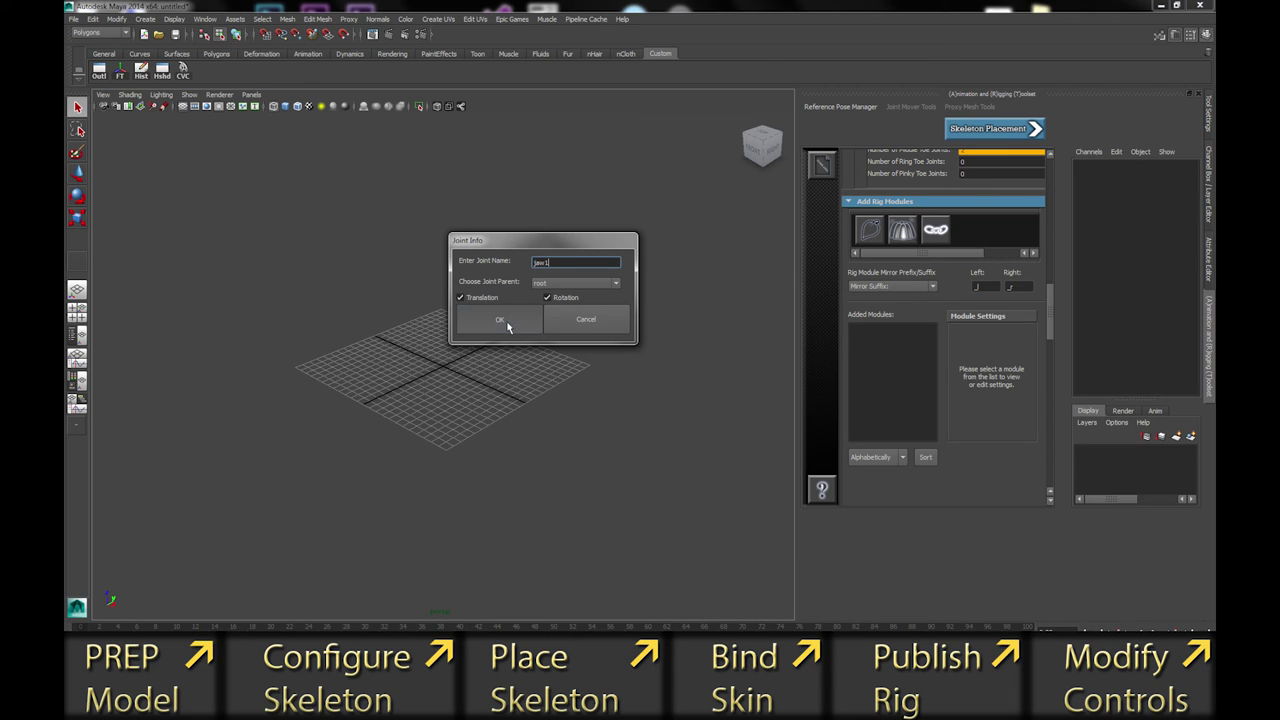
{"action": "left_click", "coordinate": [505, 322]}
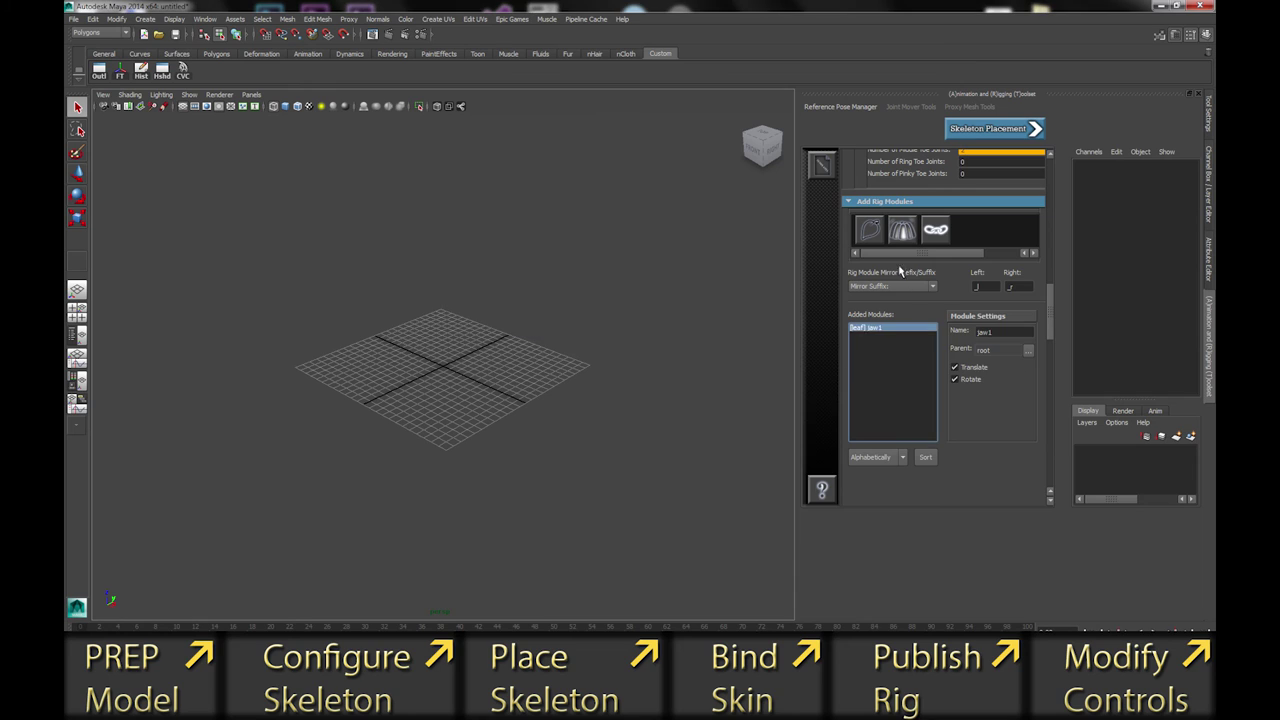
{"action": "left_click", "coordinate": [904, 231]}
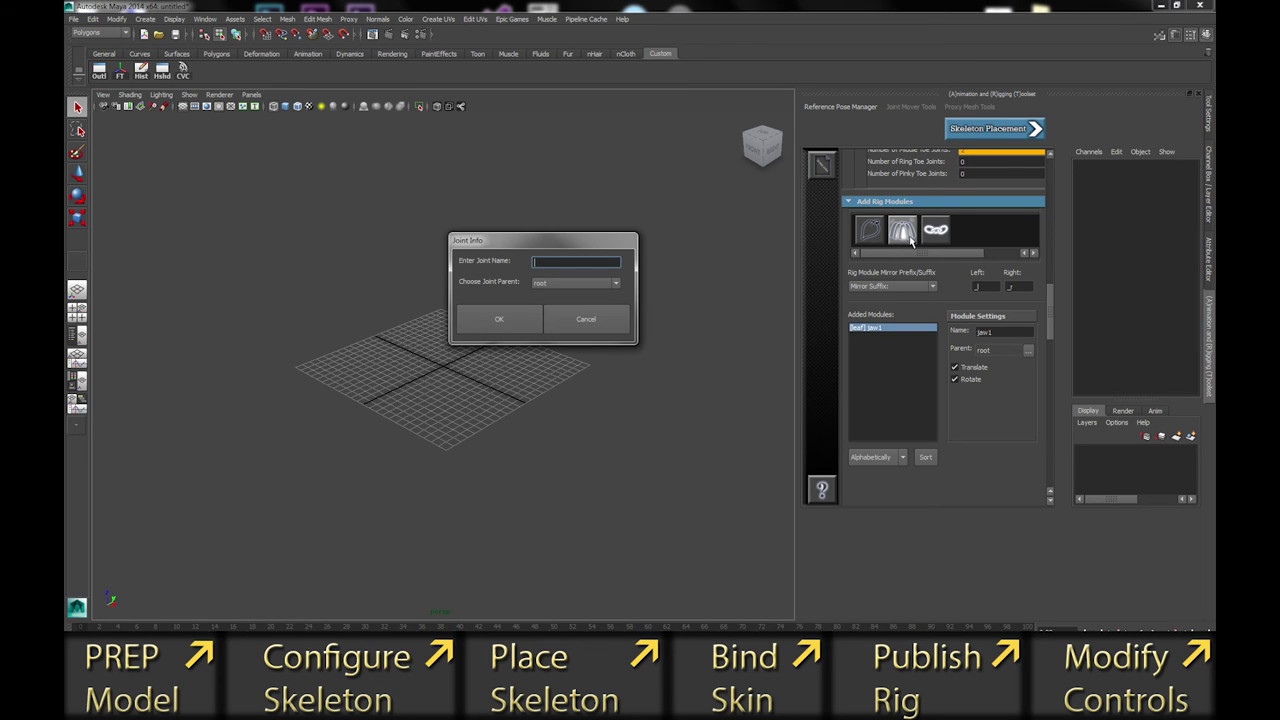
Step: Add a jiggle joint module named belly1 parented to pelvis
{"action": "type", "text": "belly1"}
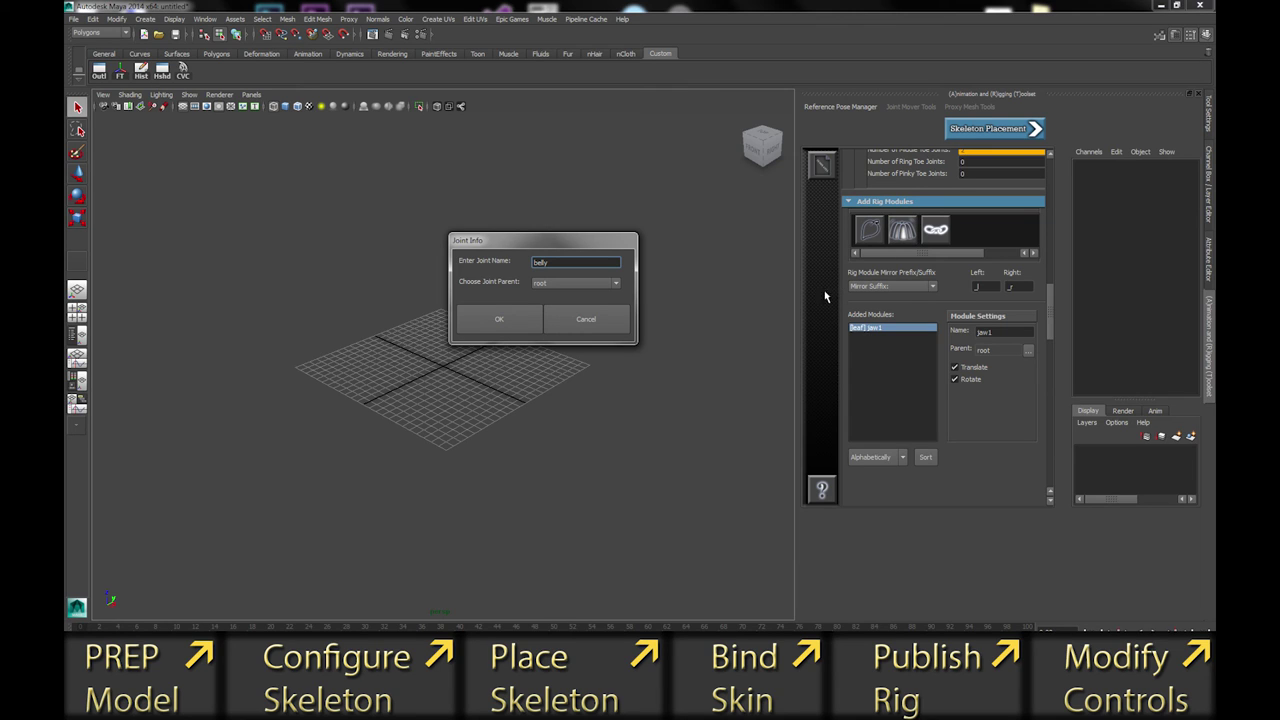
{"action": "left_click", "coordinate": [615, 283]}
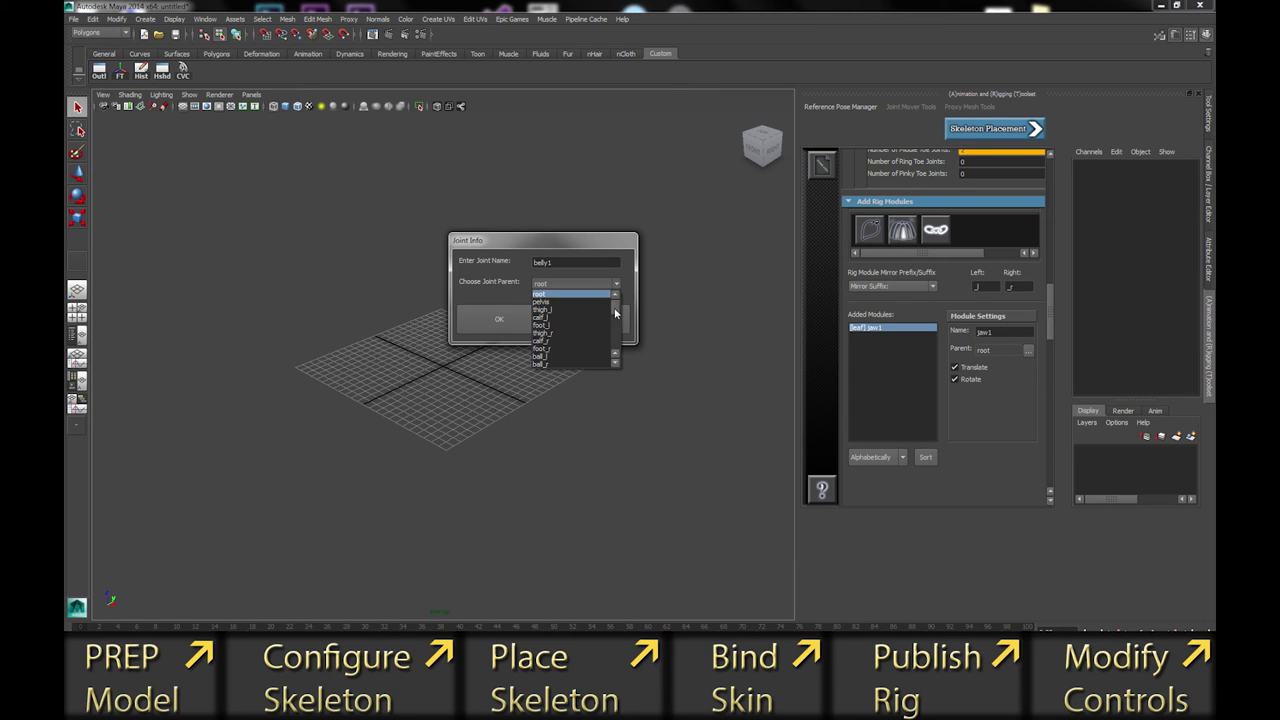
{"action": "left_click", "coordinate": [615, 317]}
{"action": "mouse_move", "coordinate": [615, 317]}
{"action": "left_mouse_down"}
{"action": "mouse_move", "coordinate": [620, 340]}
{"action": "mouse_move", "coordinate": [623, 308]}
{"action": "left_mouse_up"}
{"action": "left_click", "coordinate": [545, 301]}
{"action": "left_click", "coordinate": [499, 319]}
Step: Change the jaw1 module's parent to head
{"action": "left_click", "coordinate": [872, 328]}
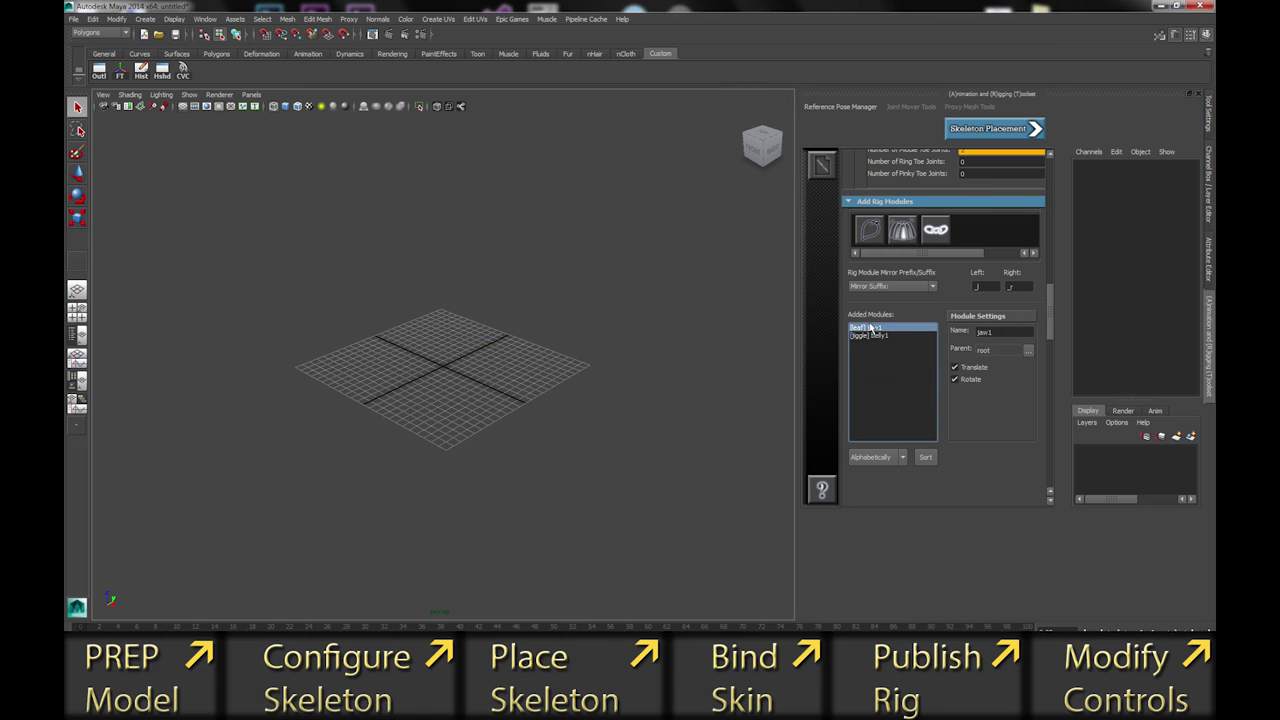
{"action": "left_click", "coordinate": [1027, 350]}
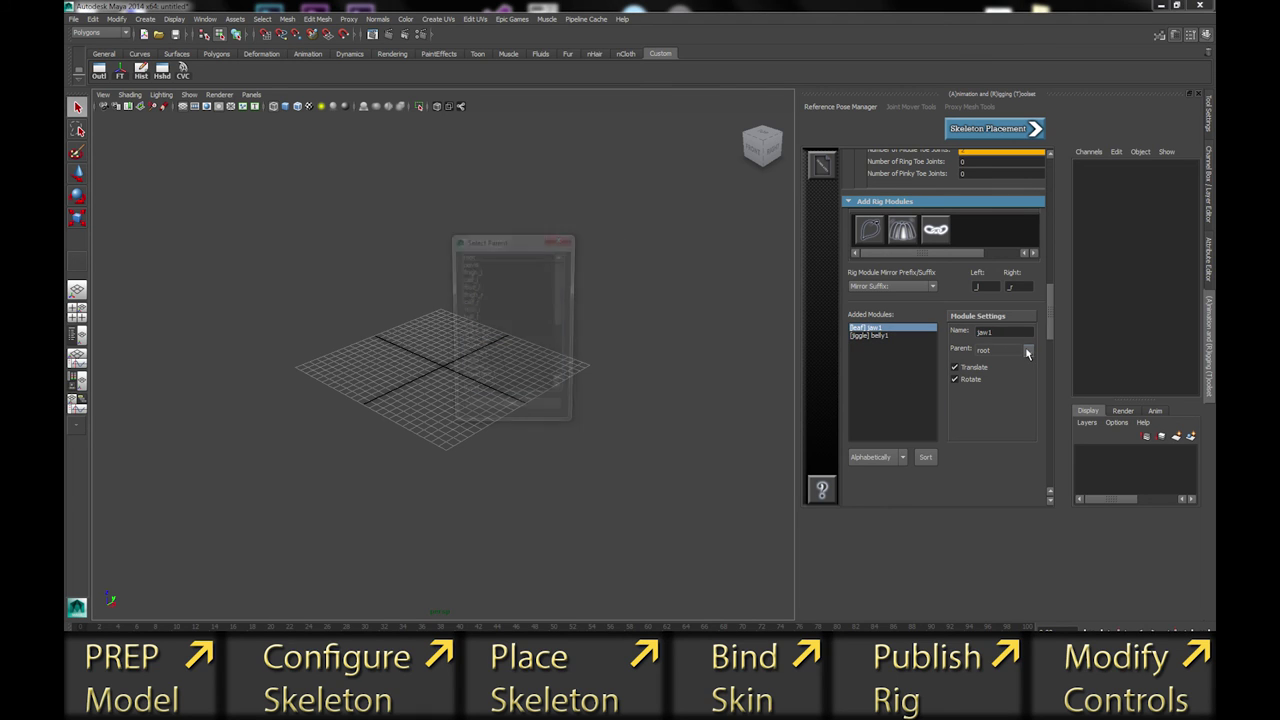
{"action": "scroll", "coordinate": [565, 322], "scroll_direction": "down", "scroll_amount": 1}
{"action": "left_click_drag", "start_coordinate": [565, 322], "coordinate": [566, 350]}
{"action": "scroll", "coordinate": [556, 335], "scroll_direction": "up", "scroll_amount": 1}
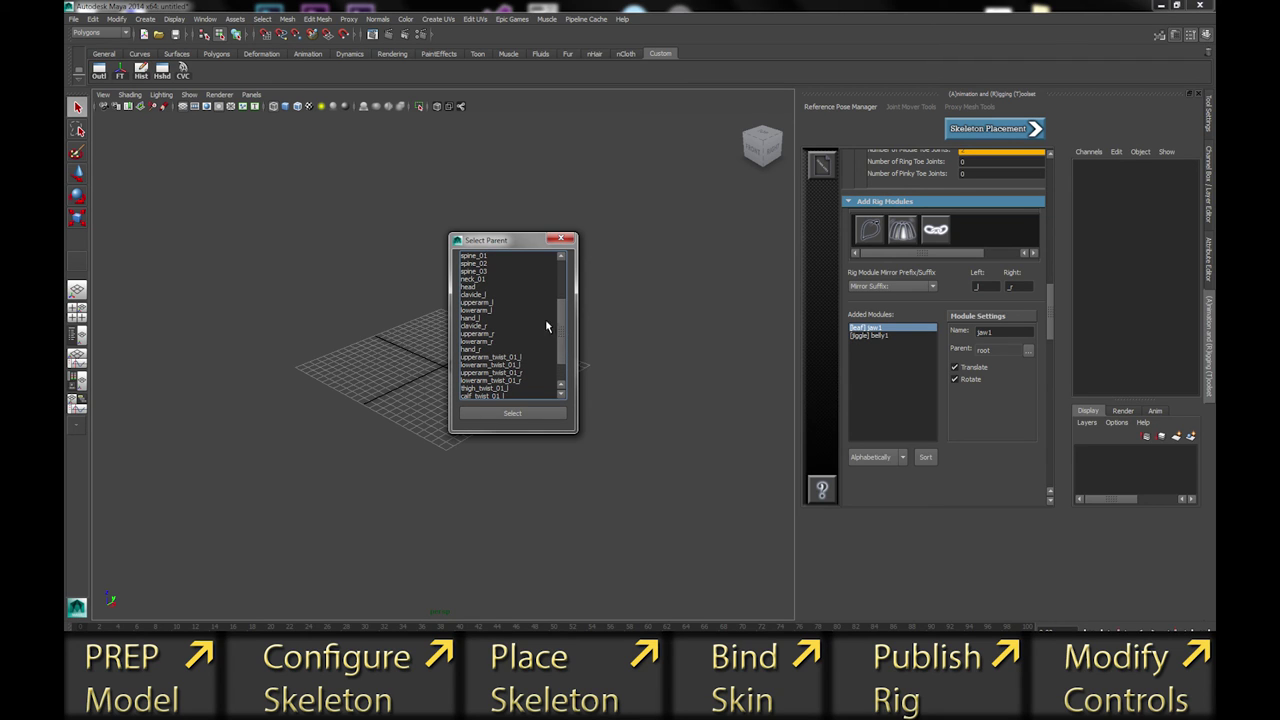
{"action": "left_click", "coordinate": [482, 288]}
{"action": "left_click", "coordinate": [512, 415]}
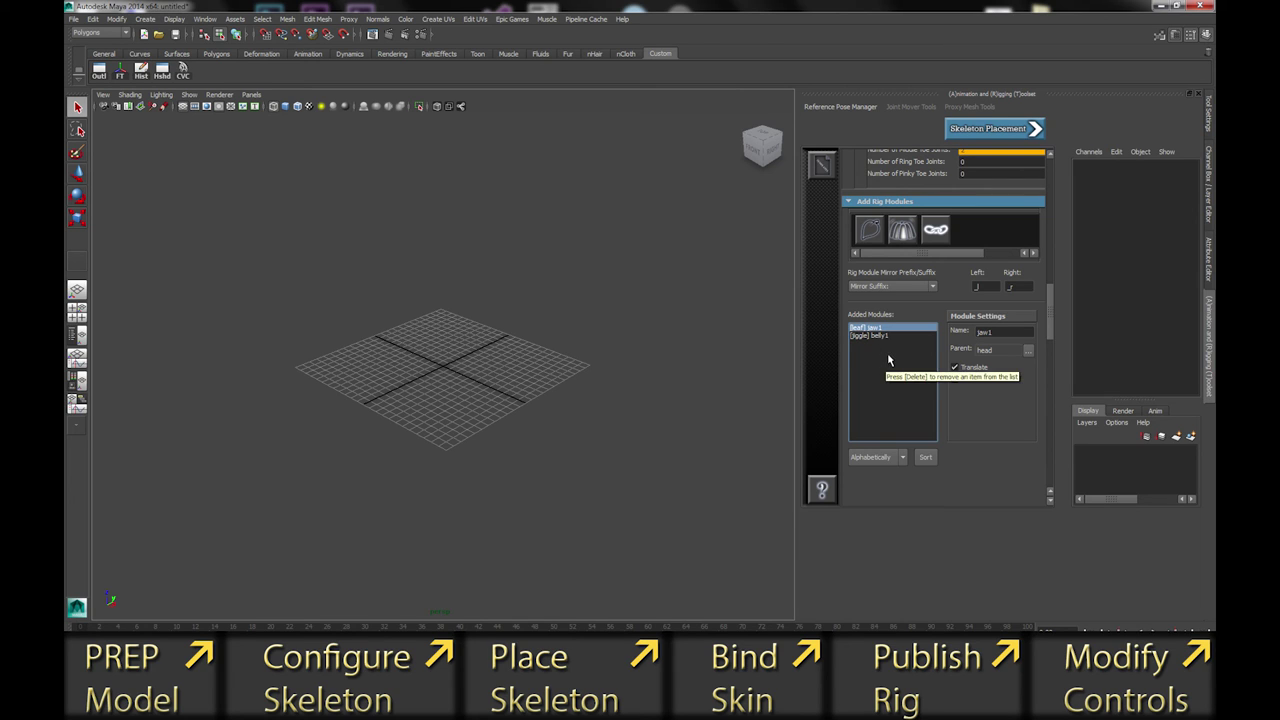
Step: Add the leaf joint module ball1 with hand_r as its parent
{"action": "left_click", "coordinate": [869, 229]}
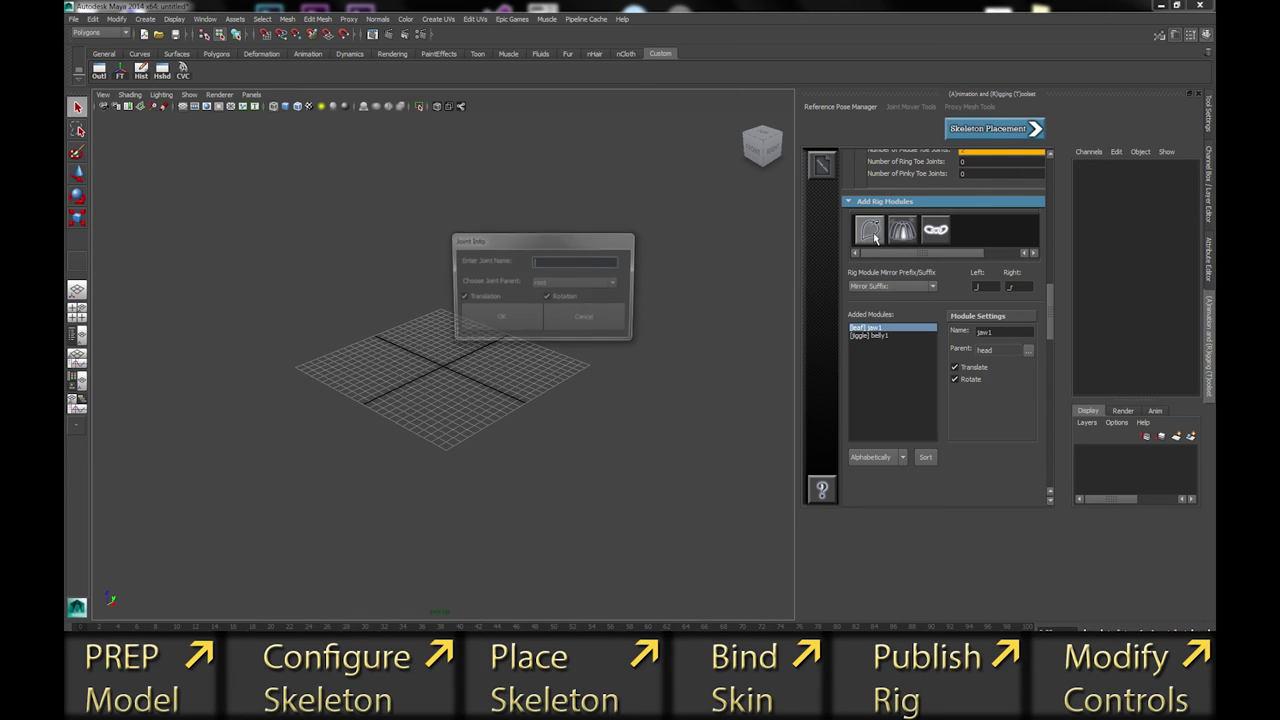
{"action": "left_click", "coordinate": [616, 287]}
{"action": "scroll", "coordinate": [613, 318], "scroll_direction": "down", "scroll_amount": 4}
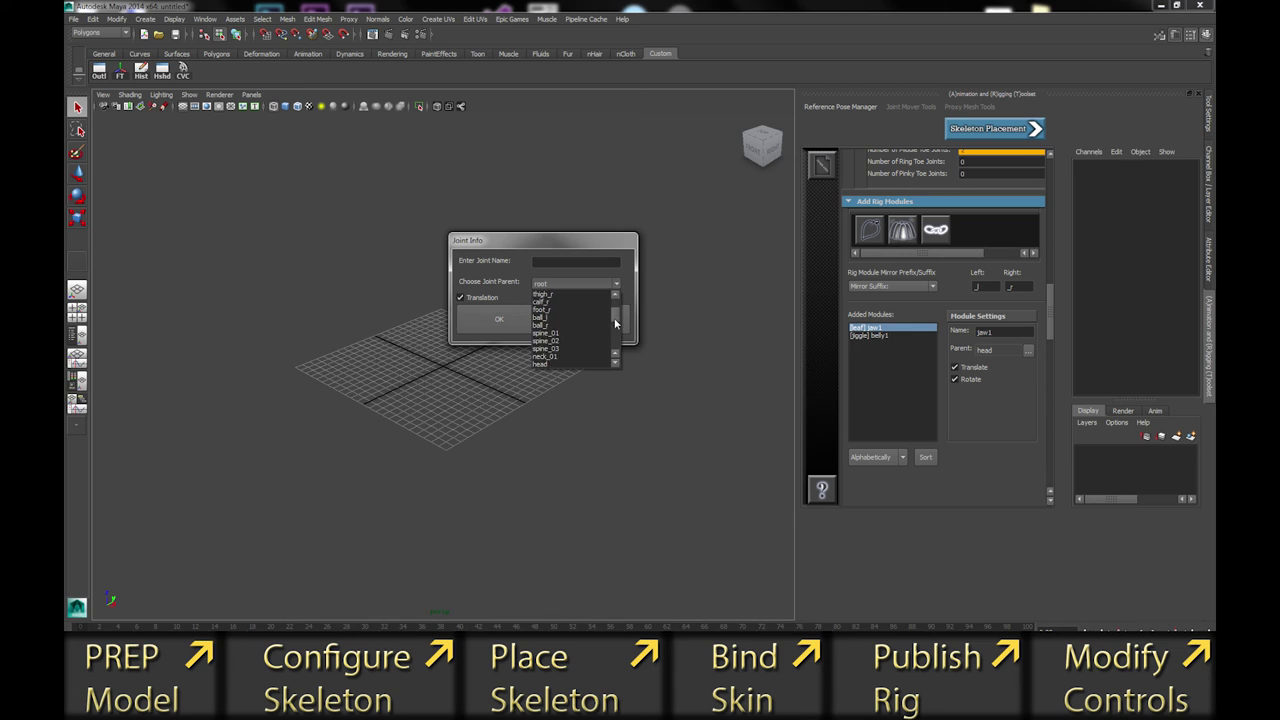
{"action": "scroll", "coordinate": [613, 320], "scroll_direction": "down", "scroll_amount": 3}
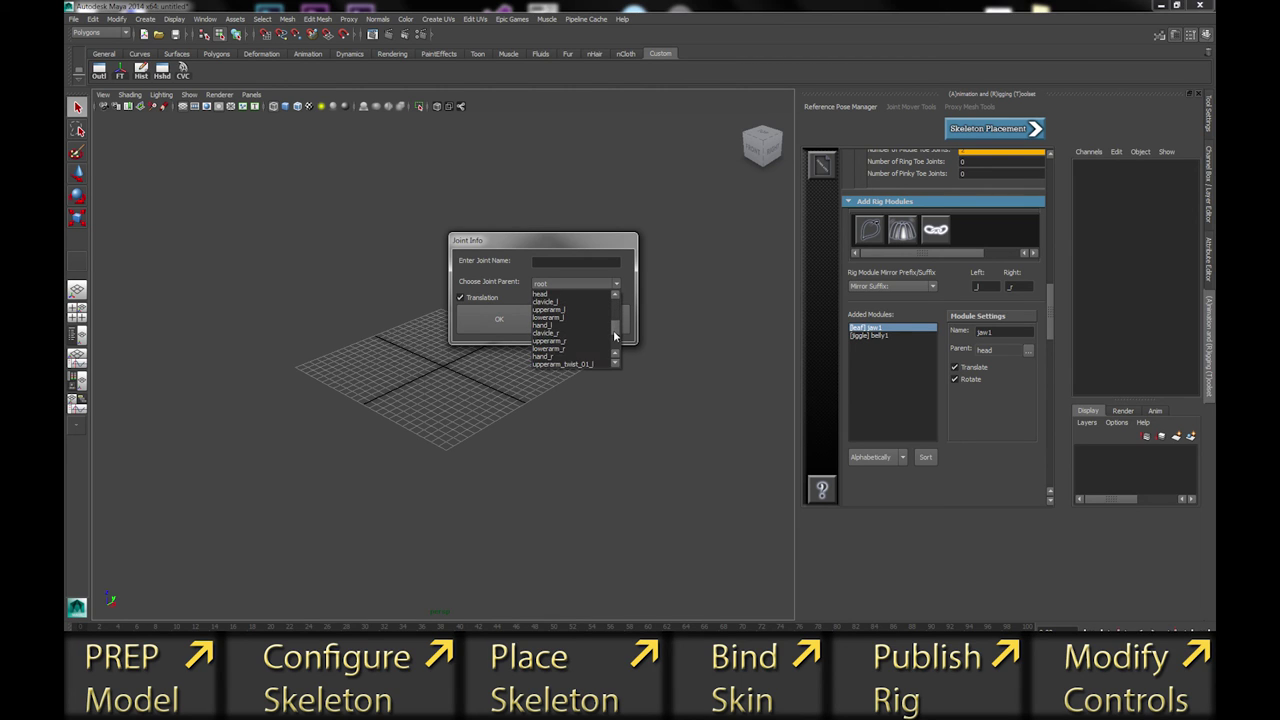
{"action": "left_click", "coordinate": [580, 348]}
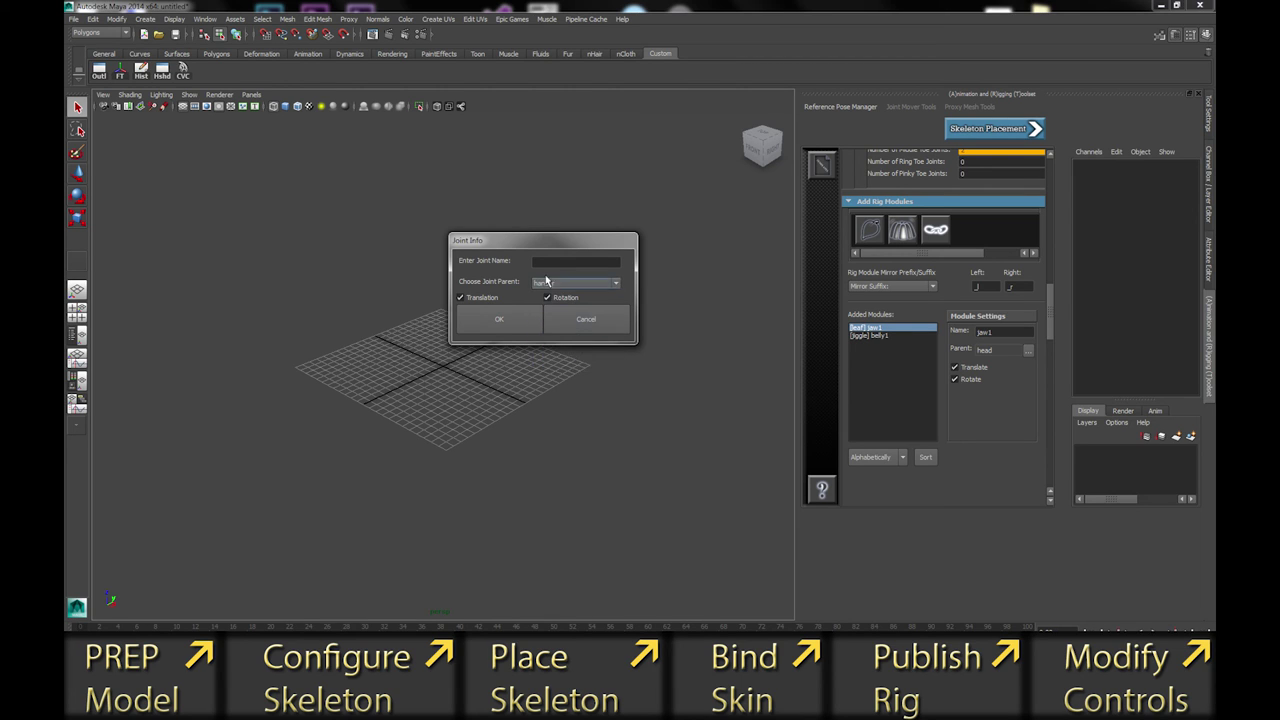
{"action": "left_click", "coordinate": [576, 262]}
{"action": "left_click", "coordinate": [500, 320]}
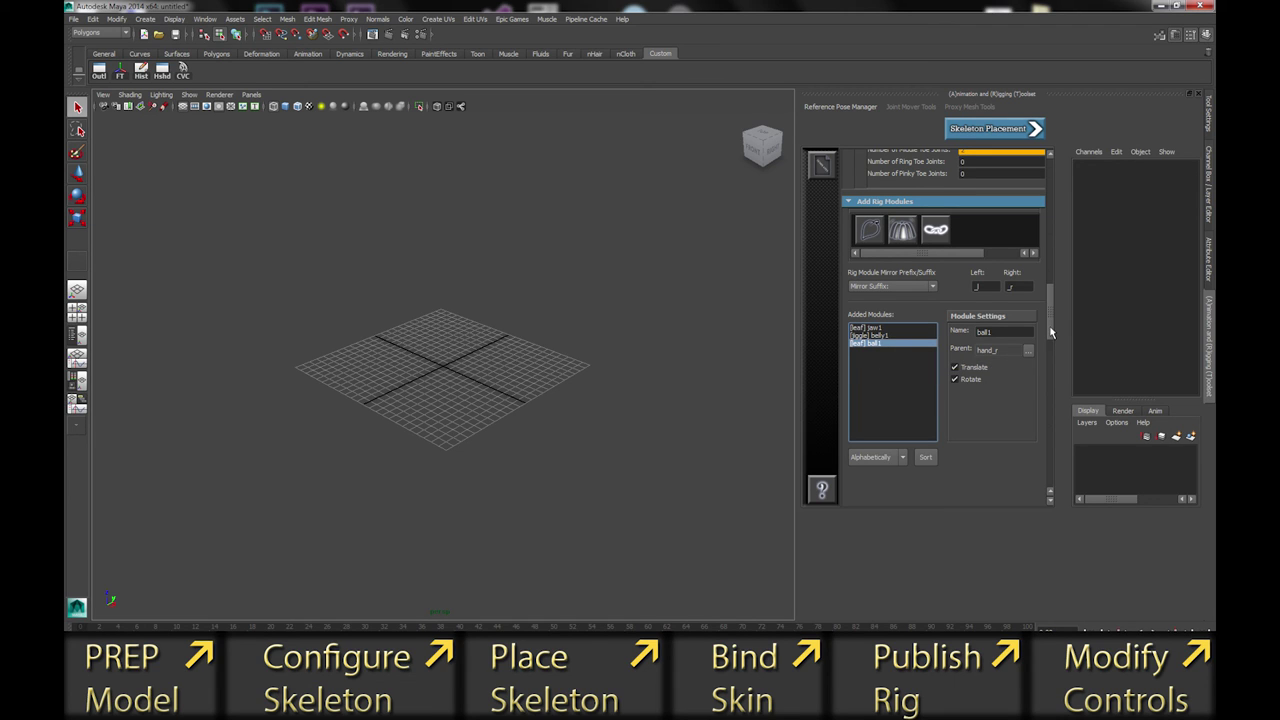
{"action": "scroll", "coordinate": [1052, 326], "scroll_direction": "up", "scroll_amount": 2}
{"action": "left_click_drag", "start_coordinate": [1055, 333], "coordinate": [1067, 194]}
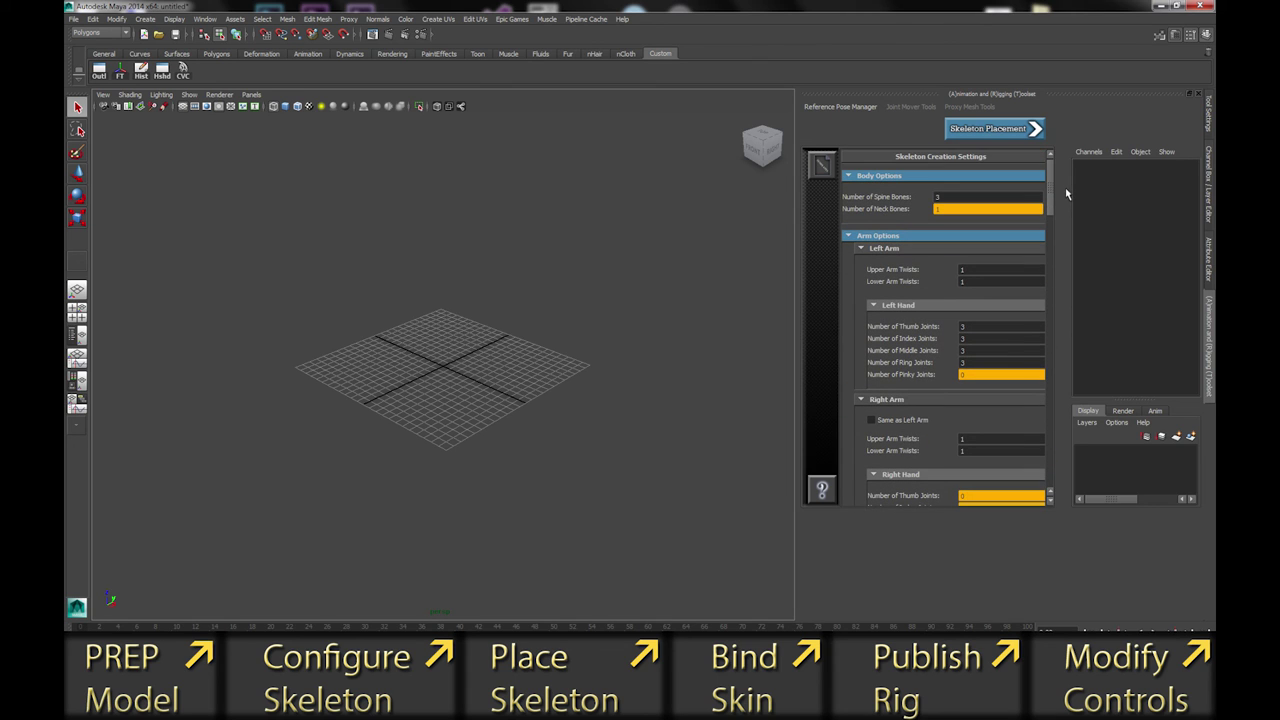
Step: Build the skeleton via Skeleton Placement, confirm Yes, and hide the proxy mesh
{"action": "left_click", "coordinate": [1003, 131]}
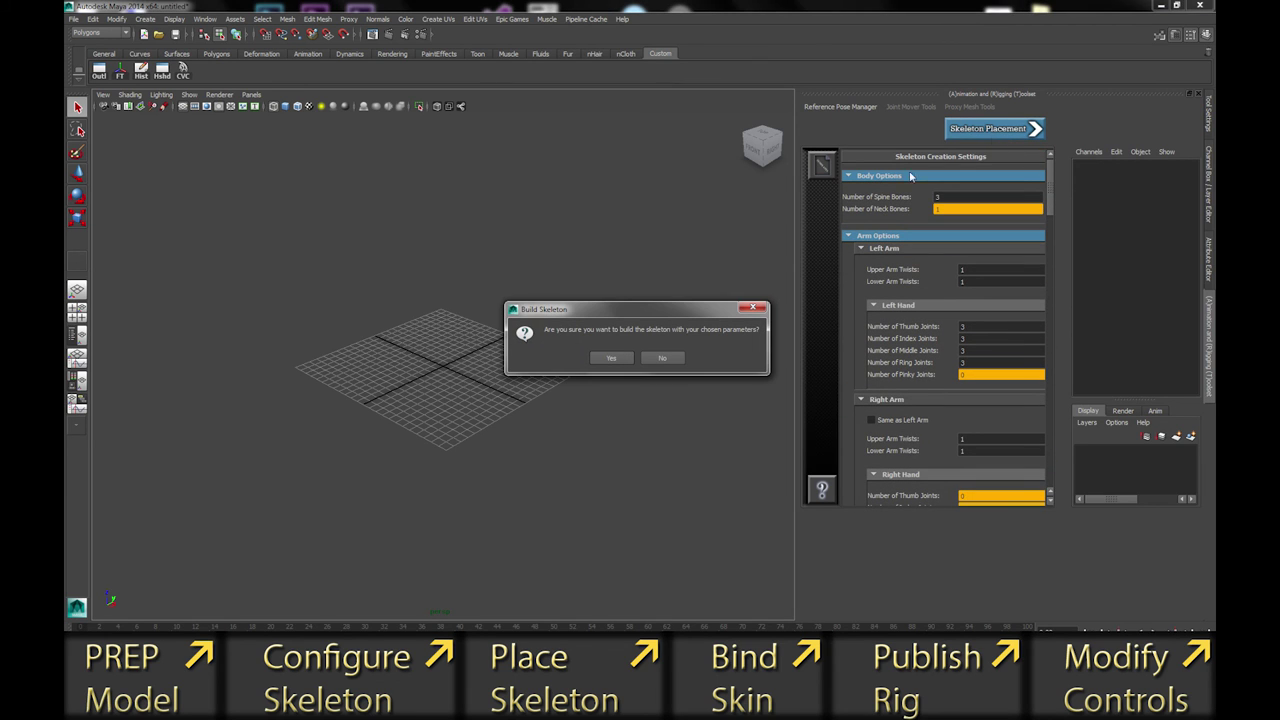
{"action": "left_click", "coordinate": [612, 357]}
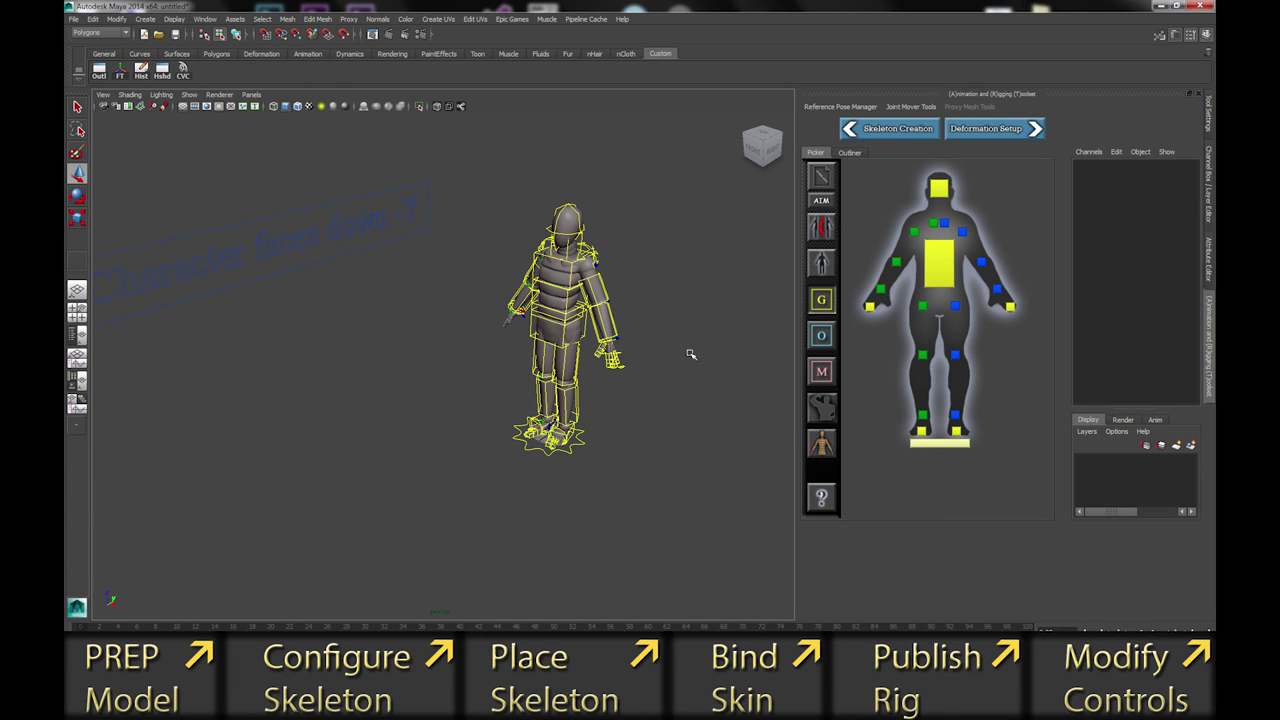
{"action": "left_click", "coordinate": [822, 448]}
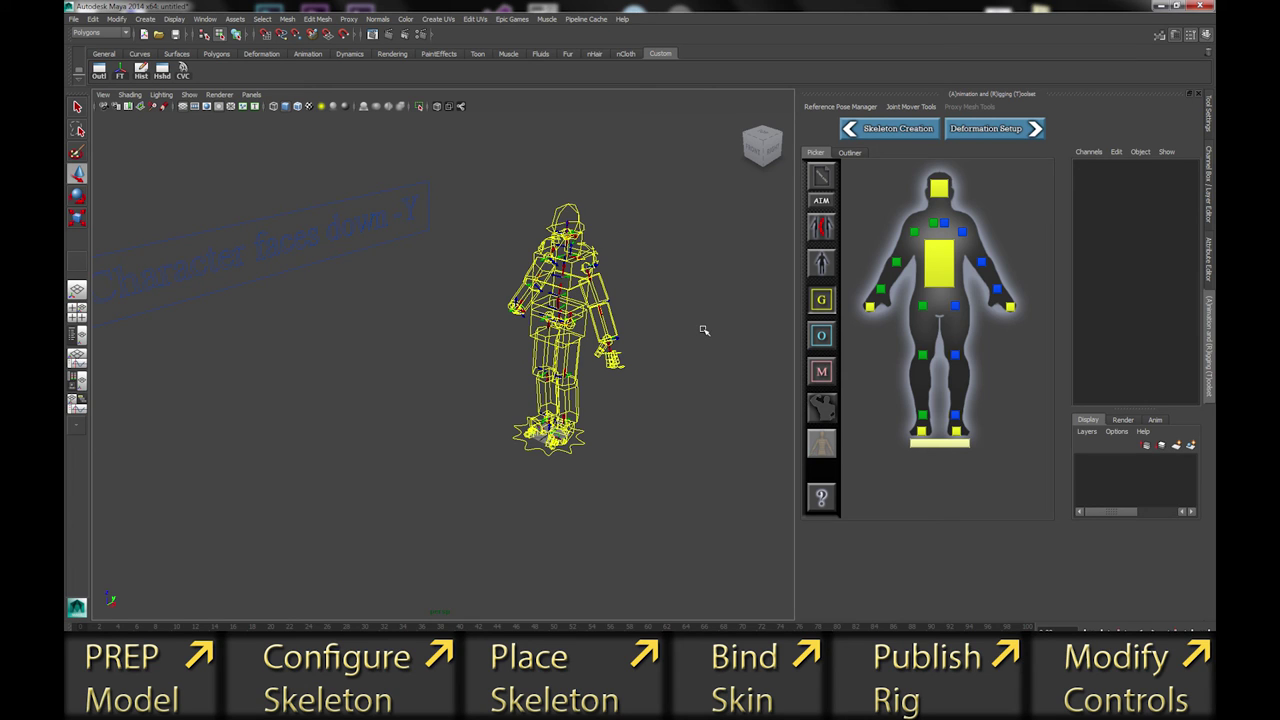
{"action": "left_click", "coordinate": [73, 19]}
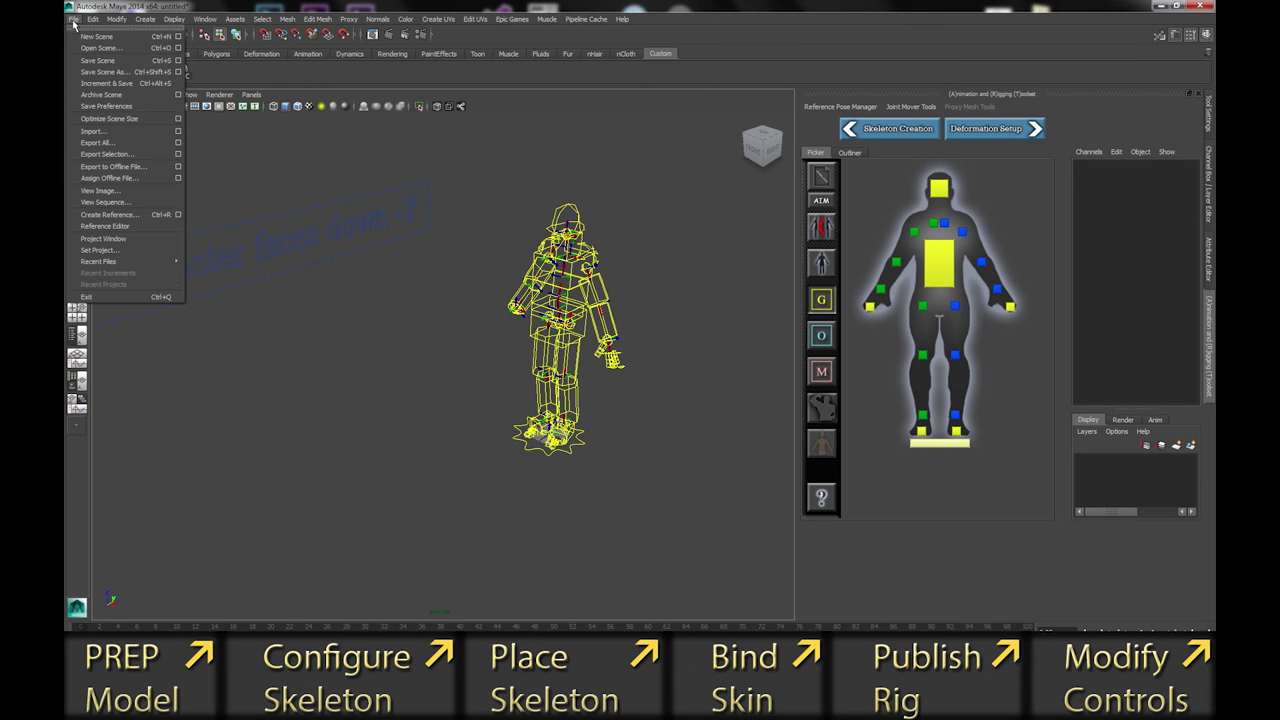
Step: Import bc_model_v05.ma from the BoneCrusher folder
{"action": "left_click", "coordinate": [163, 136]}
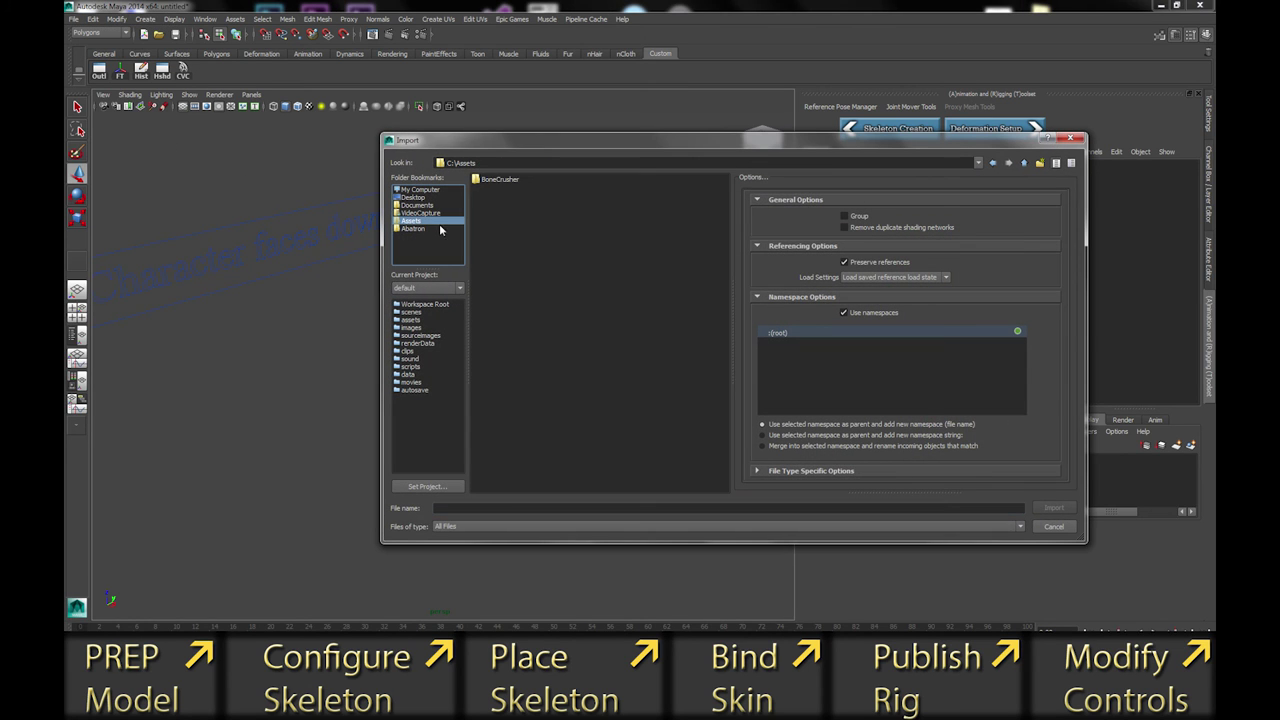
{"action": "double_click", "coordinate": [502, 181]}
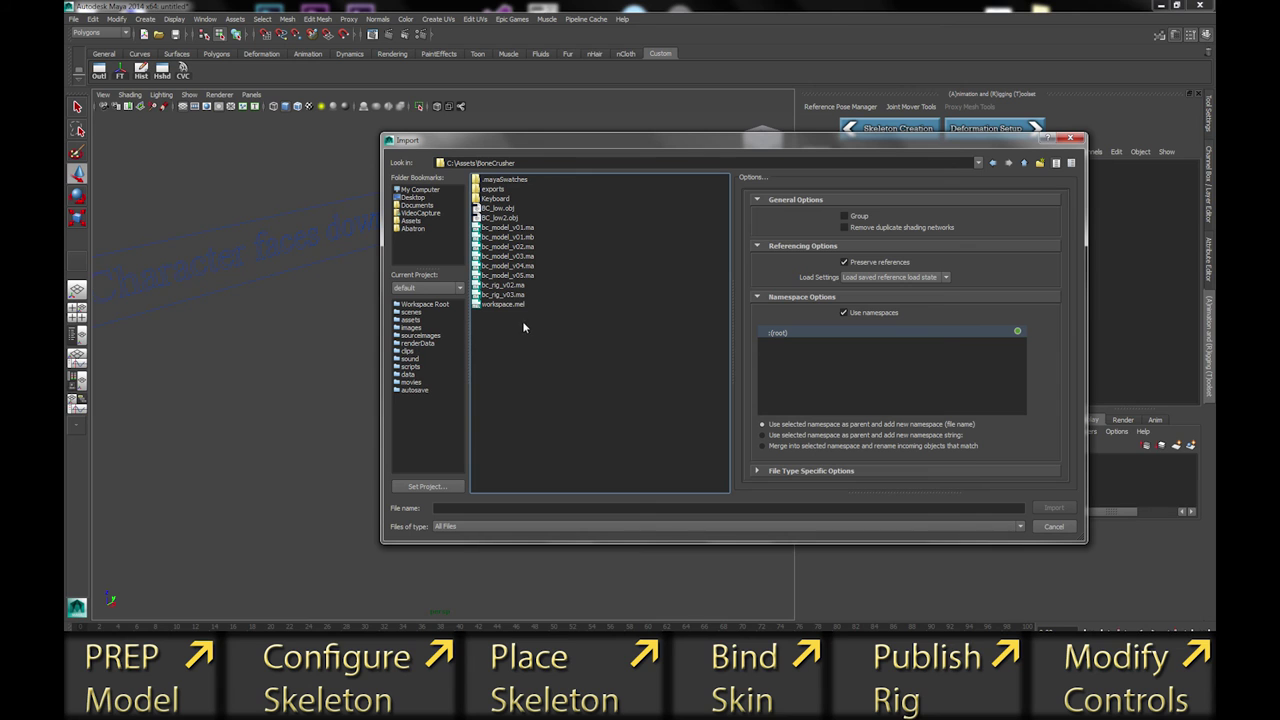
{"action": "left_click", "coordinate": [508, 275]}
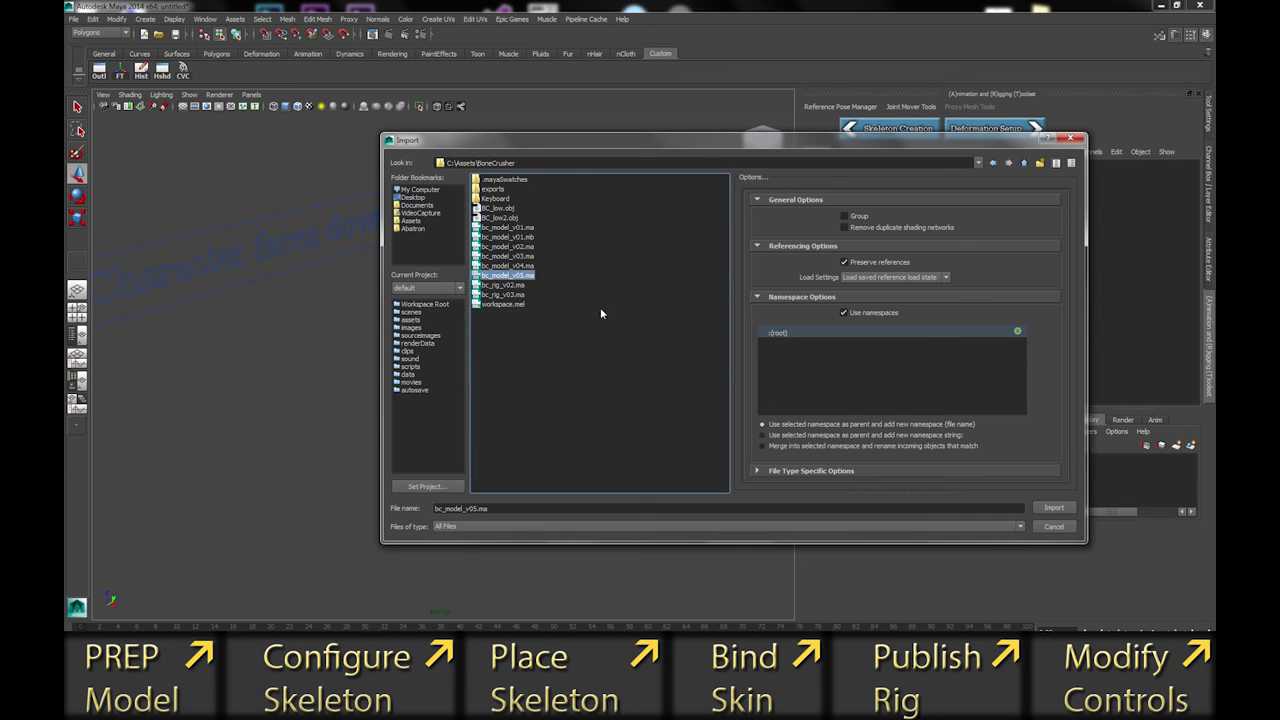
{"action": "left_click", "coordinate": [1056, 510]}
Step: Orbit around the imported monster and select its whole mesh
{"action": "scroll", "coordinate": [667, 461], "scroll_direction": "down", "scroll_amount": 4}
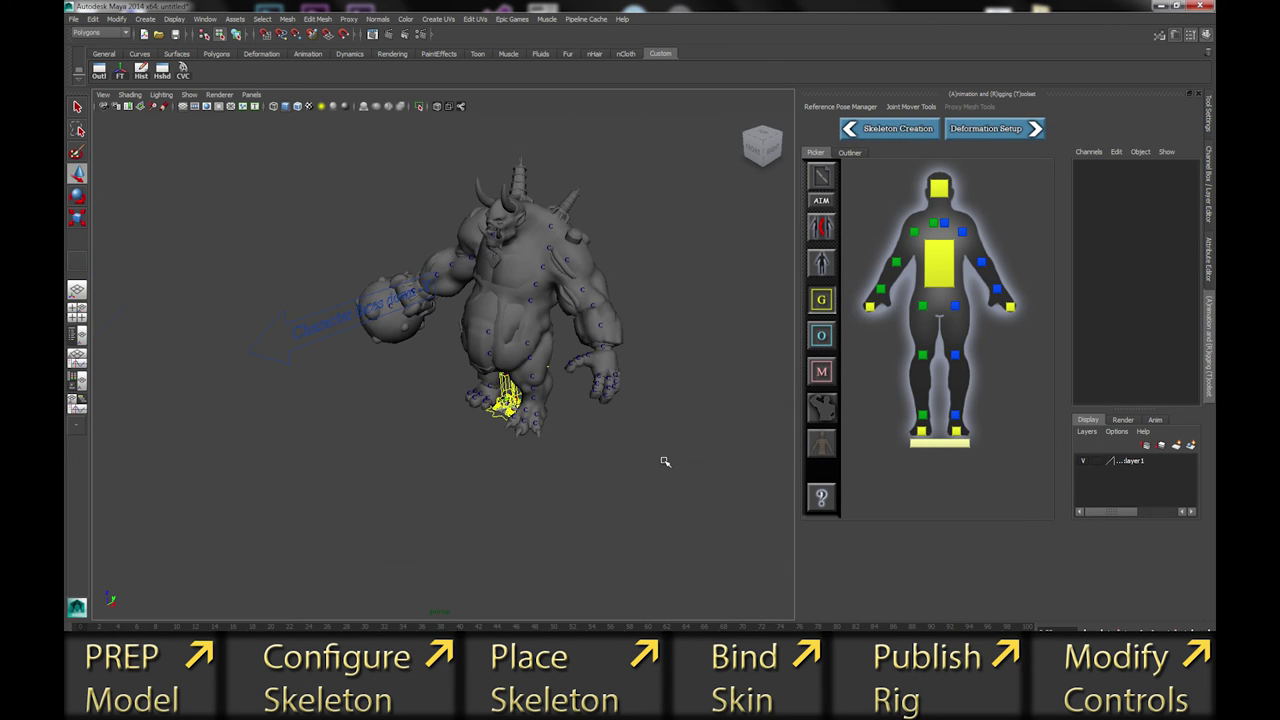
{"action": "scroll", "coordinate": [649, 451], "scroll_direction": "up", "scroll_amount": 2}
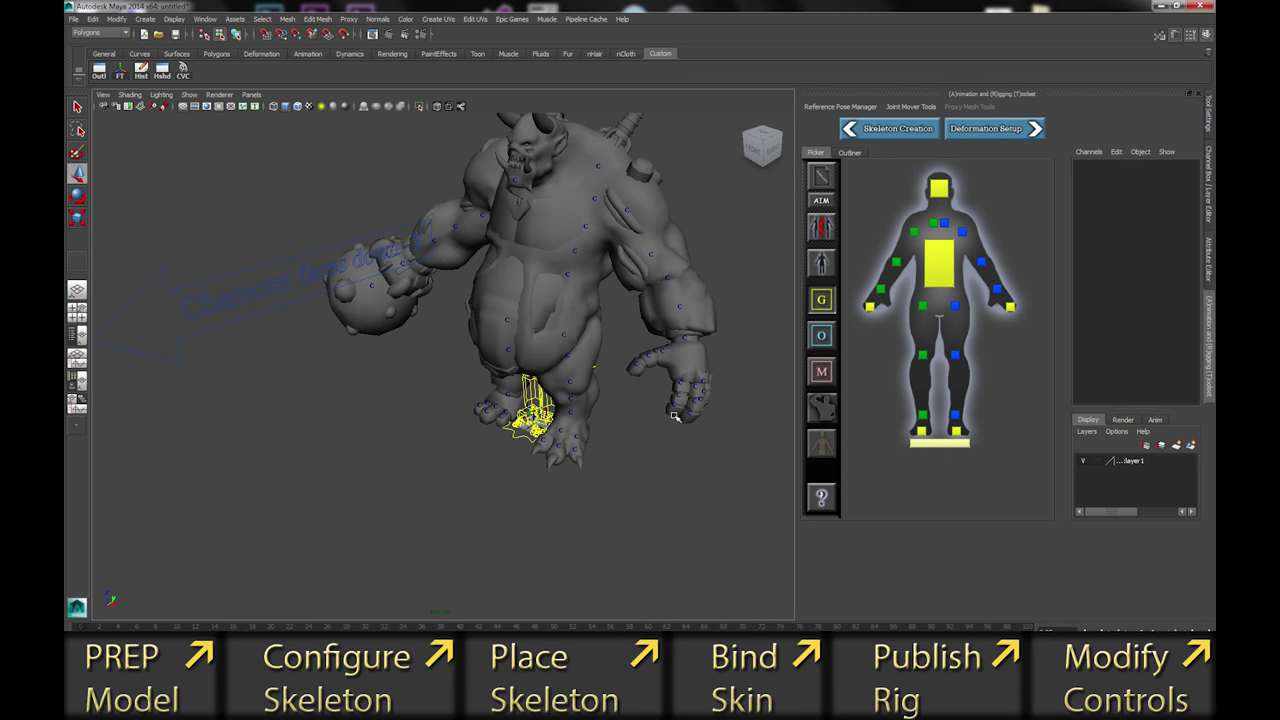
{"action": "mouse_move", "coordinate": [686, 388]}
{"action": "left_mouse_down", "text": "alt"}
{"action": "mouse_move", "coordinate": [660, 392]}
{"action": "mouse_move", "coordinate": [682, 389]}
{"action": "left_mouse_up", "text": "alt"}
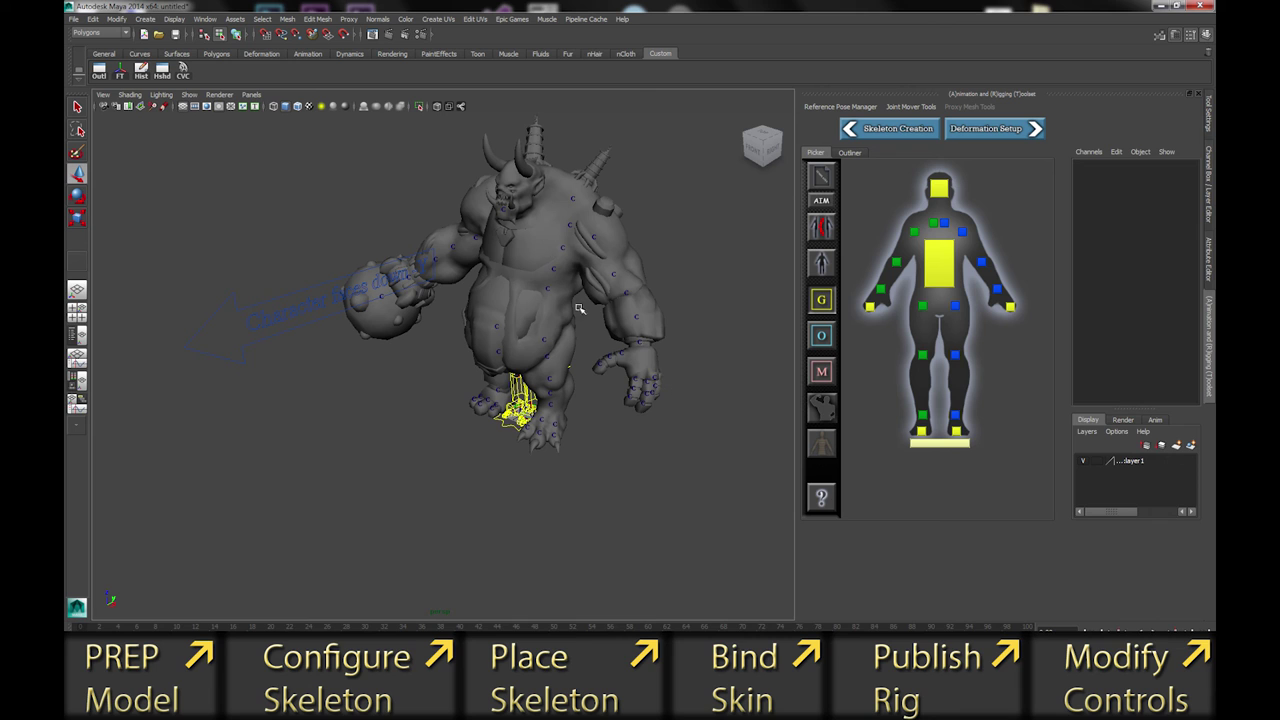
{"action": "left_click", "coordinate": [629, 250]}
{"action": "right_click_drag", "start_coordinate": [630, 249], "coordinate": [680, 246]}
{"action": "left_click", "coordinate": [619, 249]}
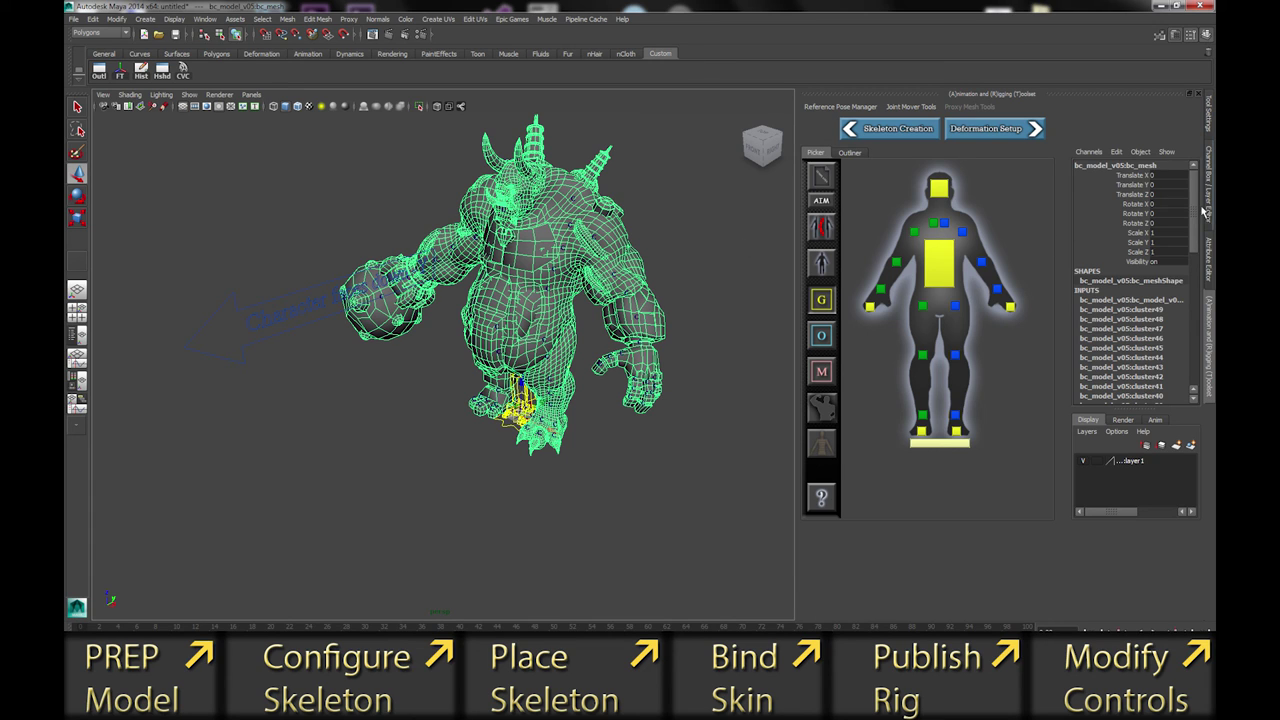
Step: Rename the mesh to bc_mesh by deleting the bc_model_v05: prefix
{"action": "double_click", "coordinate": [1115, 165]}
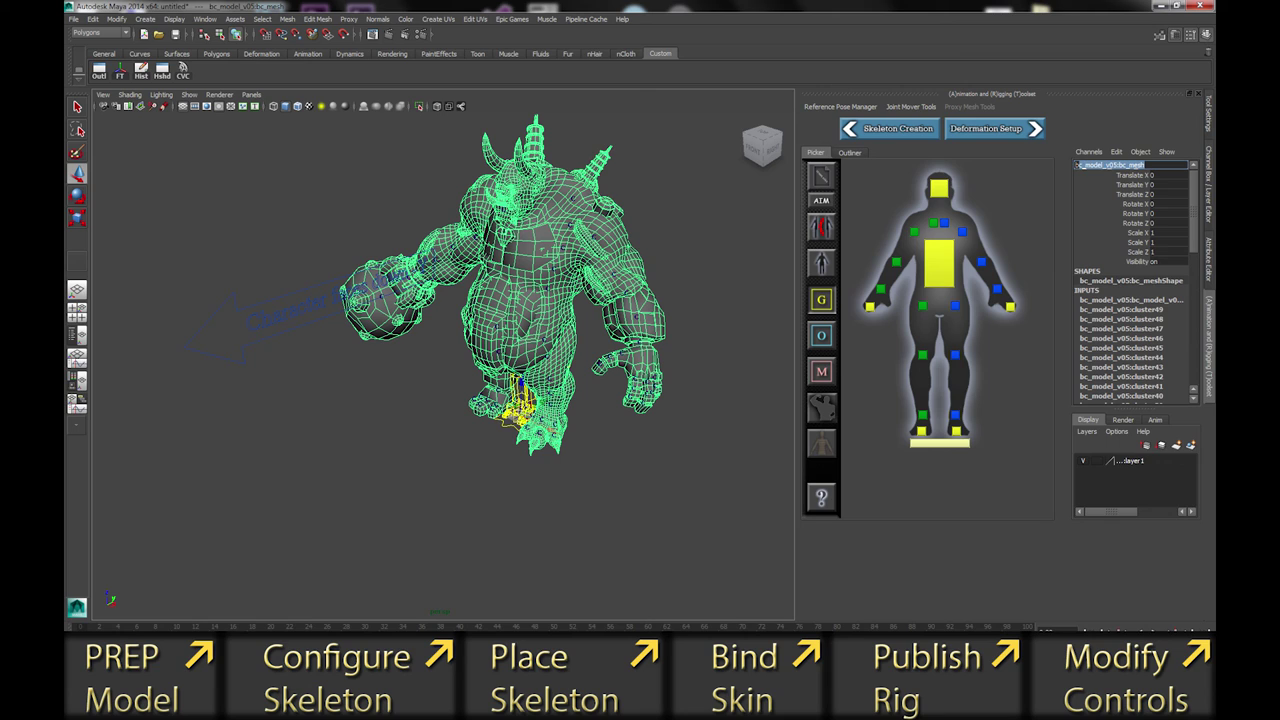
{"action": "left_click", "coordinate": [1130, 165]}
{"action": "key", "text": "shift+Home"}
{"action": "key", "text": "BackSpace"}
{"action": "key", "text": "Return"}
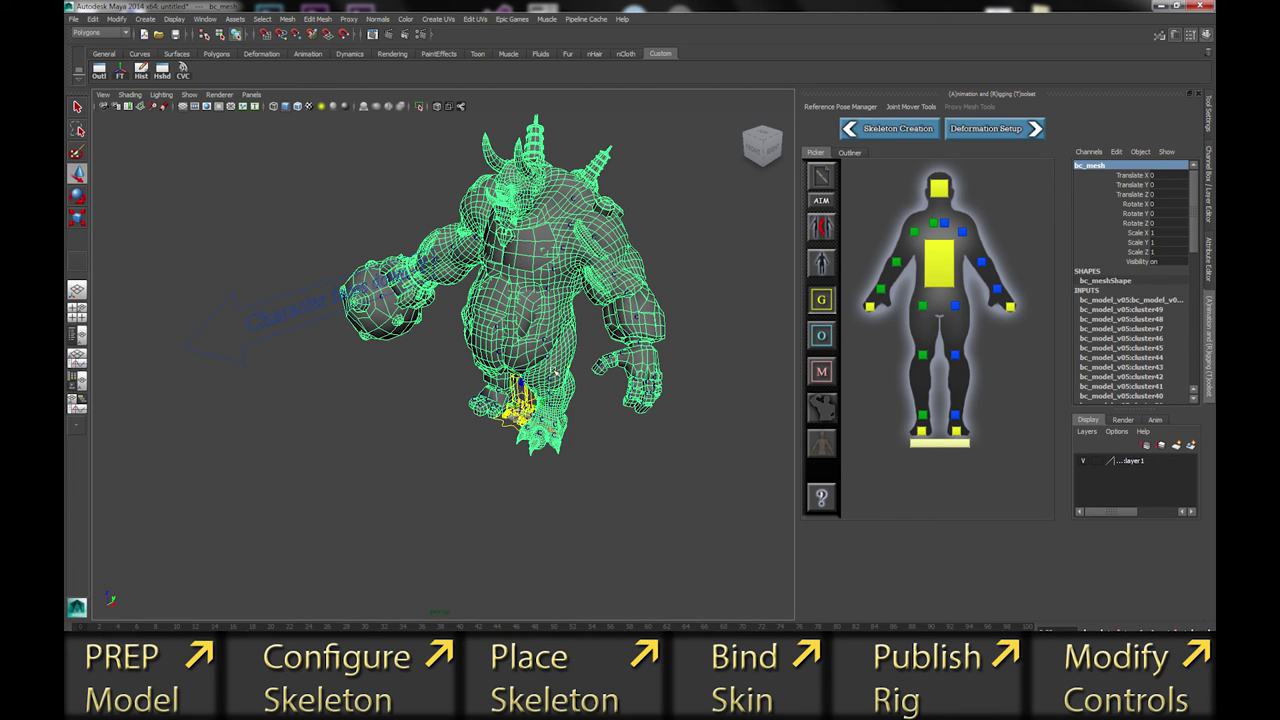
Step: Frame the monster in a front view and turn on X-Ray shading
{"action": "key", "text": "f"}
{"action": "scroll", "coordinate": [680, 275], "scroll_direction": "up", "scroll_amount": 3}
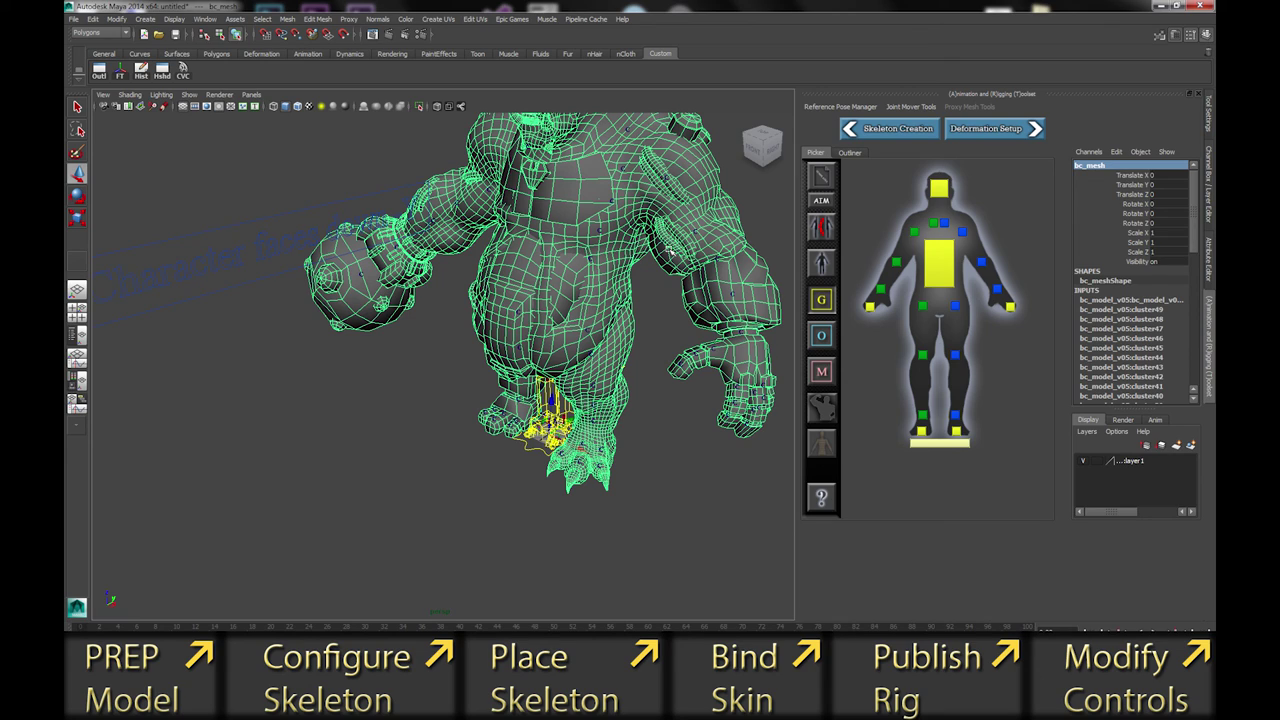
{"action": "left_click_drag", "start_coordinate": [636, 294], "coordinate": [583, 353], "text": "alt"}
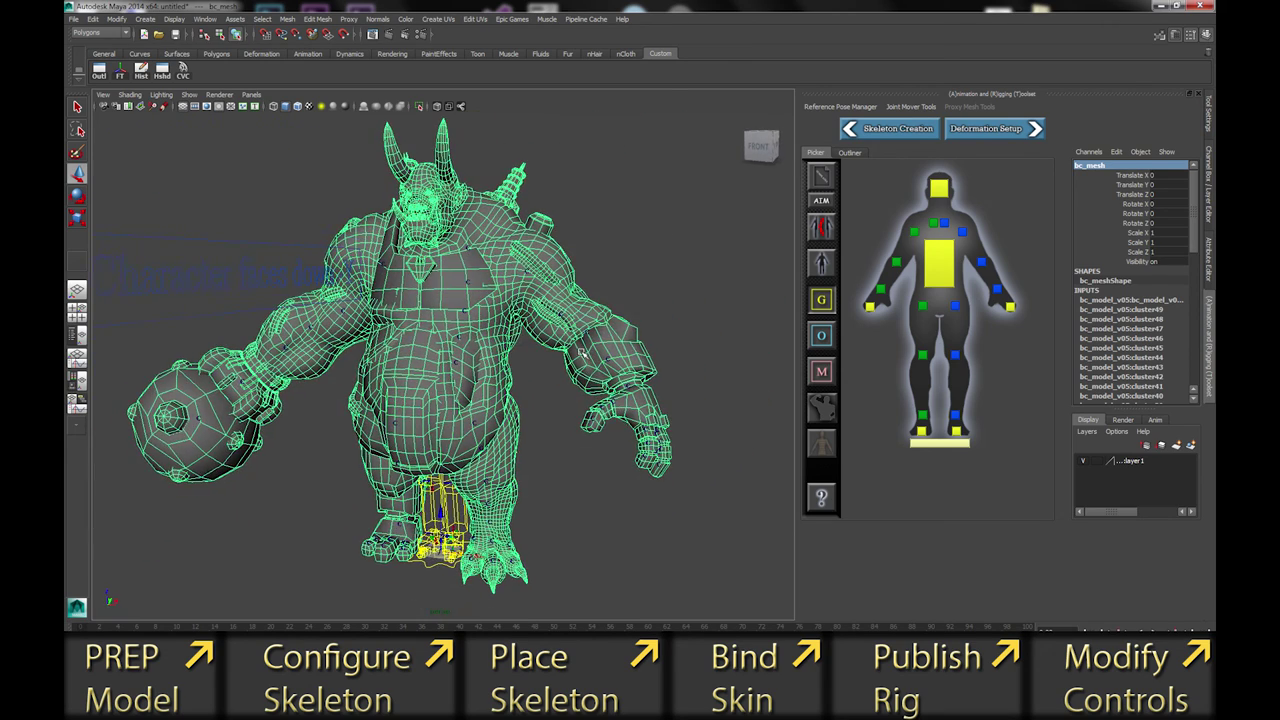
{"action": "left_click", "coordinate": [437, 106]}
Step: Set the monster's display layer to Template so the mesh is unselectable, and deselect it
{"action": "left_click", "coordinate": [1097, 461]}
{"action": "left_click", "coordinate": [660, 280]}
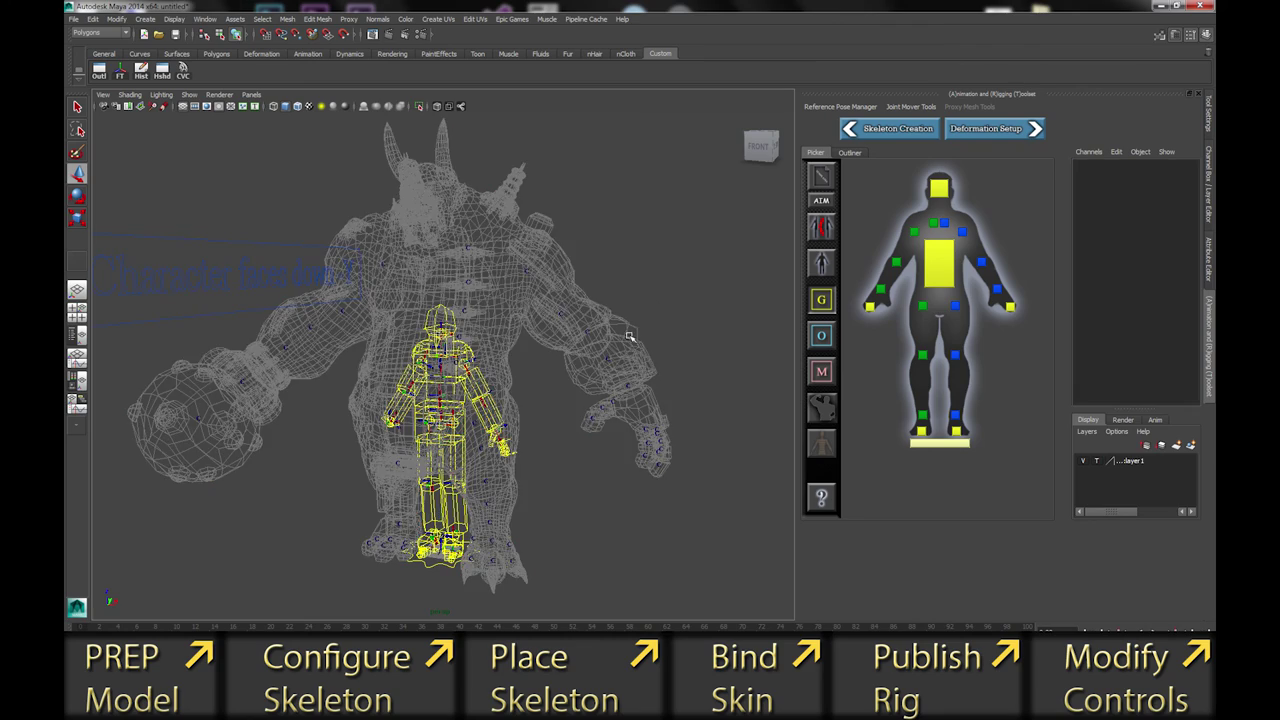
{"action": "scroll", "coordinate": [624, 330], "scroll_direction": "up", "scroll_amount": 3}
{"action": "scroll", "coordinate": [580, 300], "scroll_direction": "up", "scroll_amount": 3}
{"action": "mouse_move", "coordinate": [585, 272]}
{"action": "left_mouse_down", "text": "alt"}
{"action": "mouse_move", "coordinate": [570, 252]}
{"action": "mouse_move", "coordinate": [592, 252]}
{"action": "left_mouse_up", "text": "alt"}
Step: Expand root_mover and TORSO CONTROLS in the toolkit's outliner and select pelvis_mover
{"action": "left_click", "coordinate": [858, 154]}
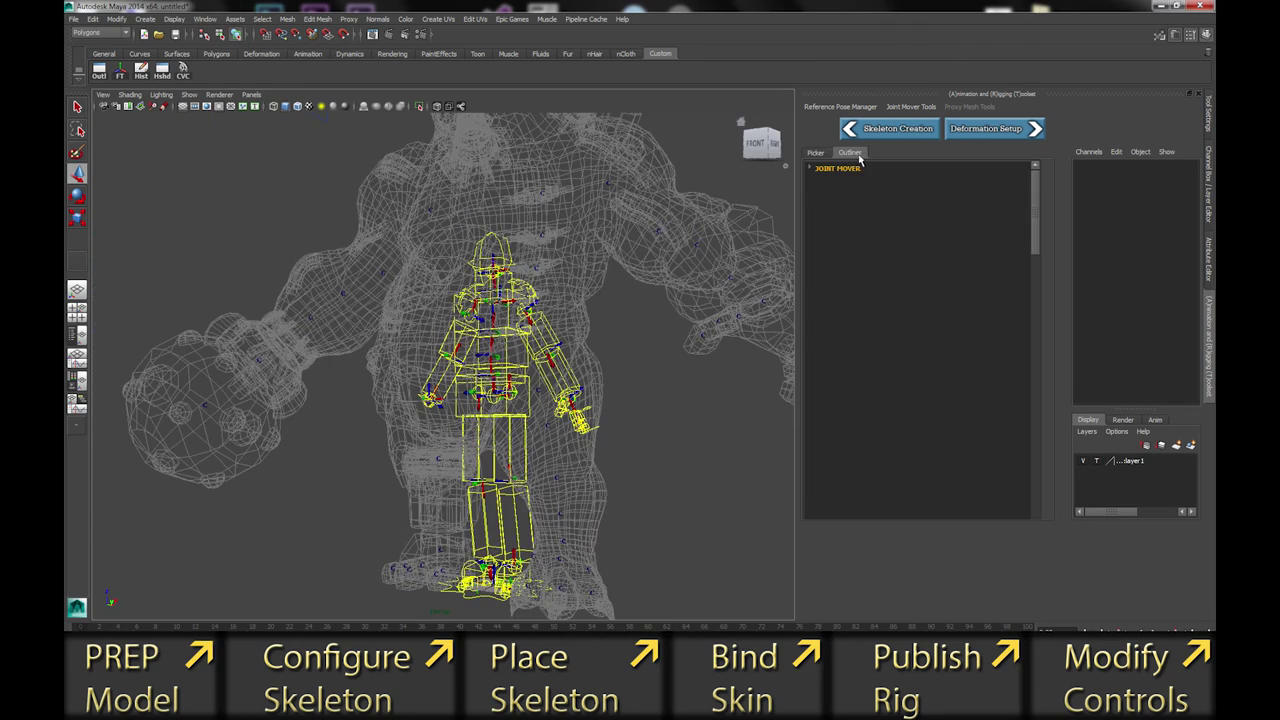
{"action": "left_click", "coordinate": [818, 178]}
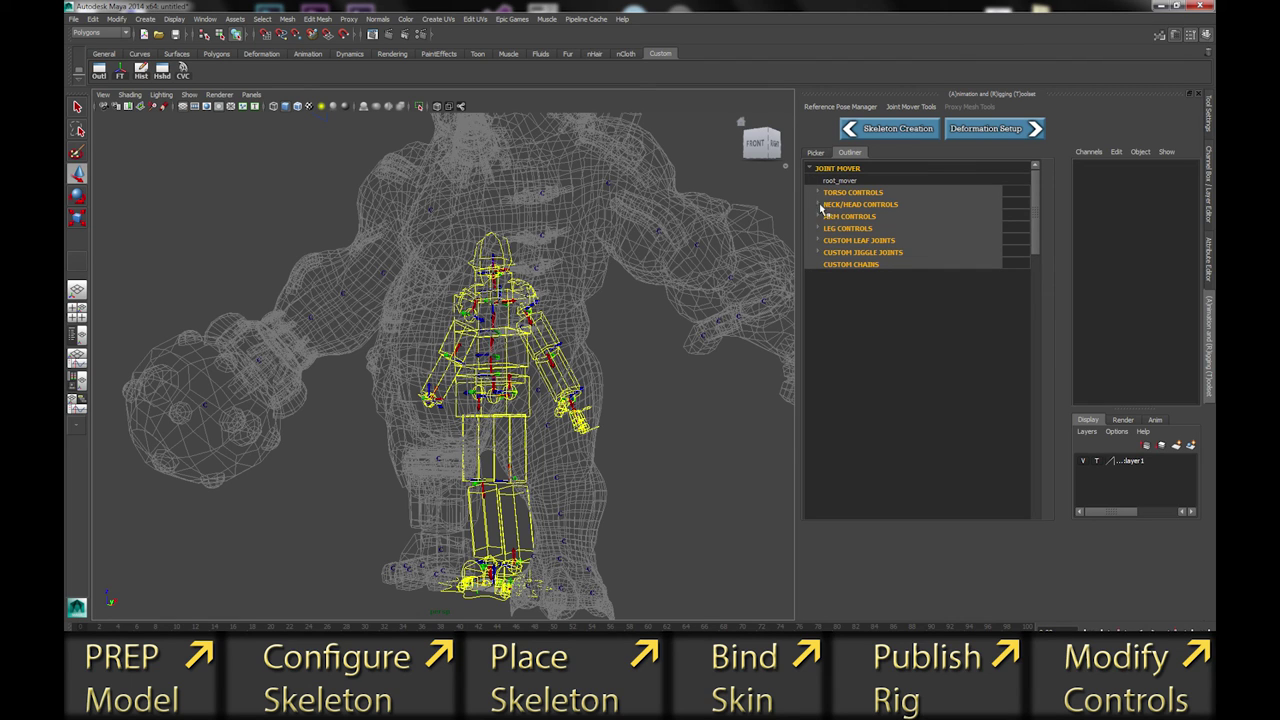
{"action": "left_click", "coordinate": [818, 192]}
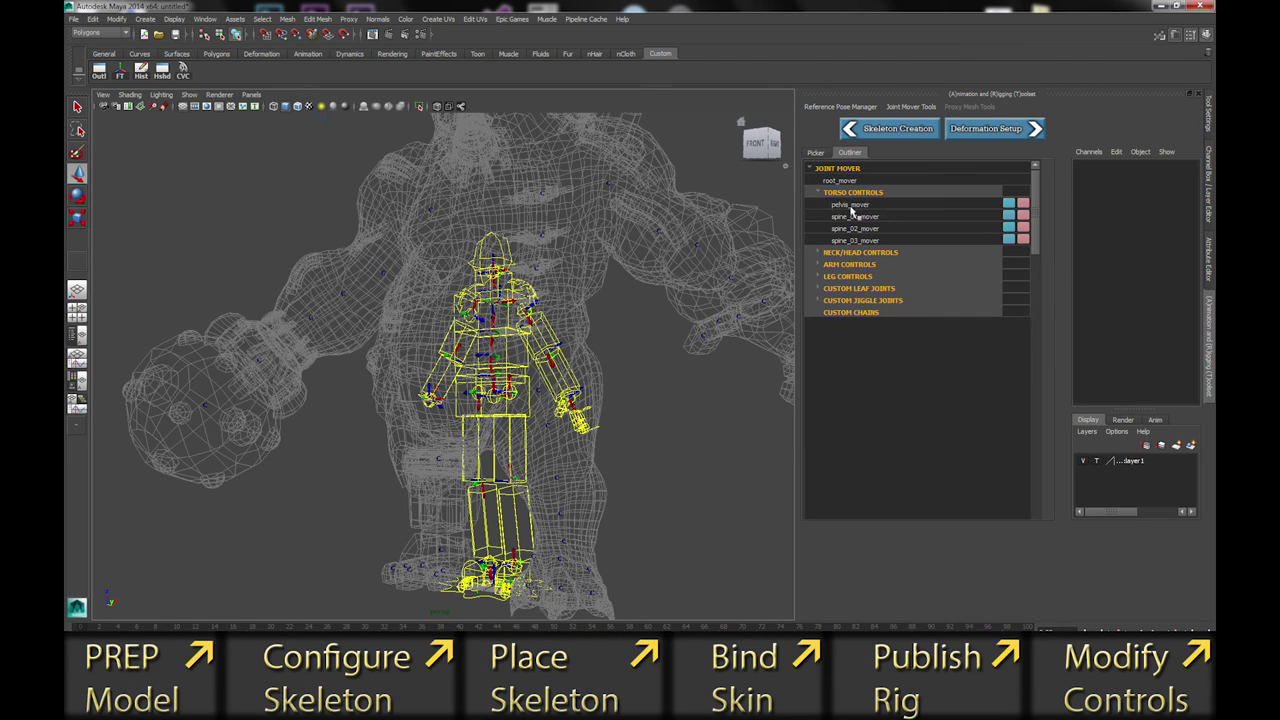
{"action": "left_click", "coordinate": [850, 205]}
{"action": "left_click_drag", "start_coordinate": [671, 385], "coordinate": [517, 357], "text": "alt"}
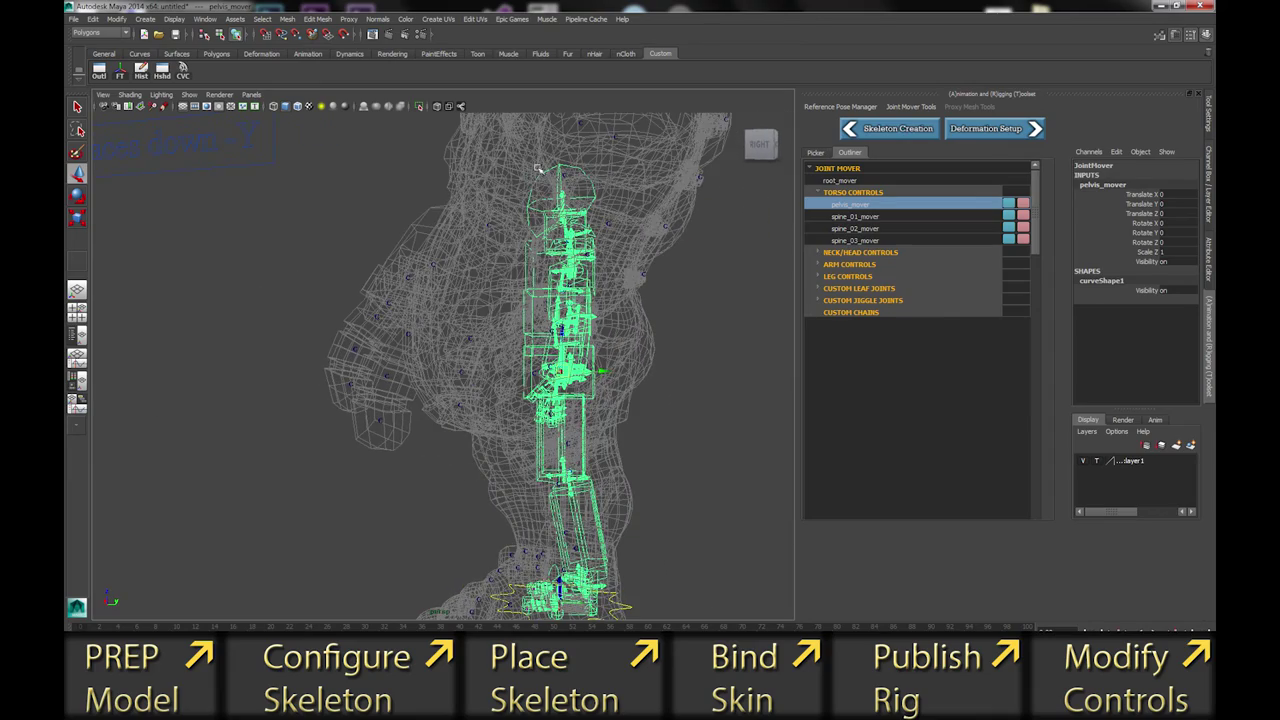